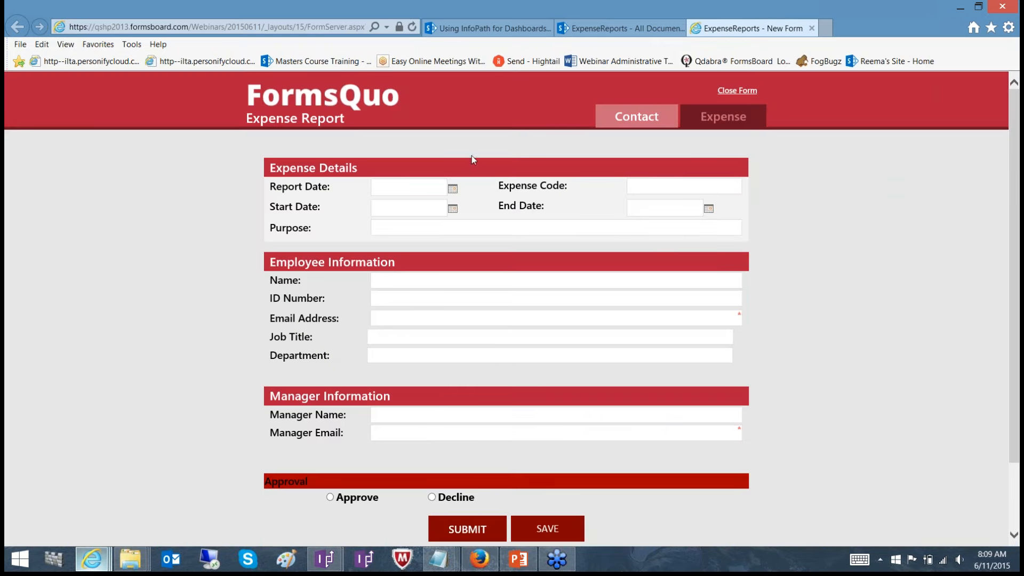
# Set the report date to 6/18/2015, the start date to 6/19/2015 and the end date to 6/25/2015
pyautogui.click(454, 190)
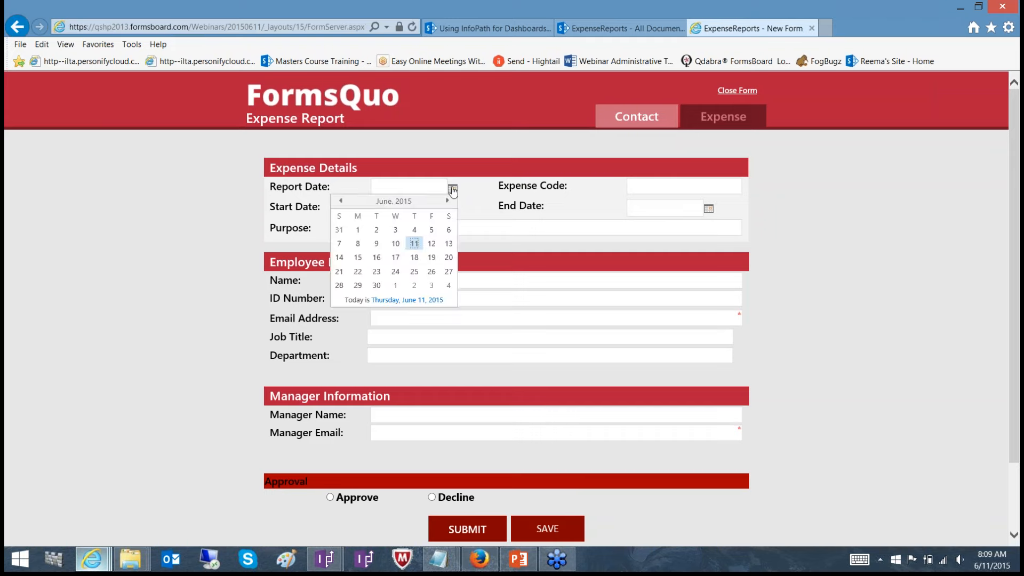
pyautogui.click(414, 260)
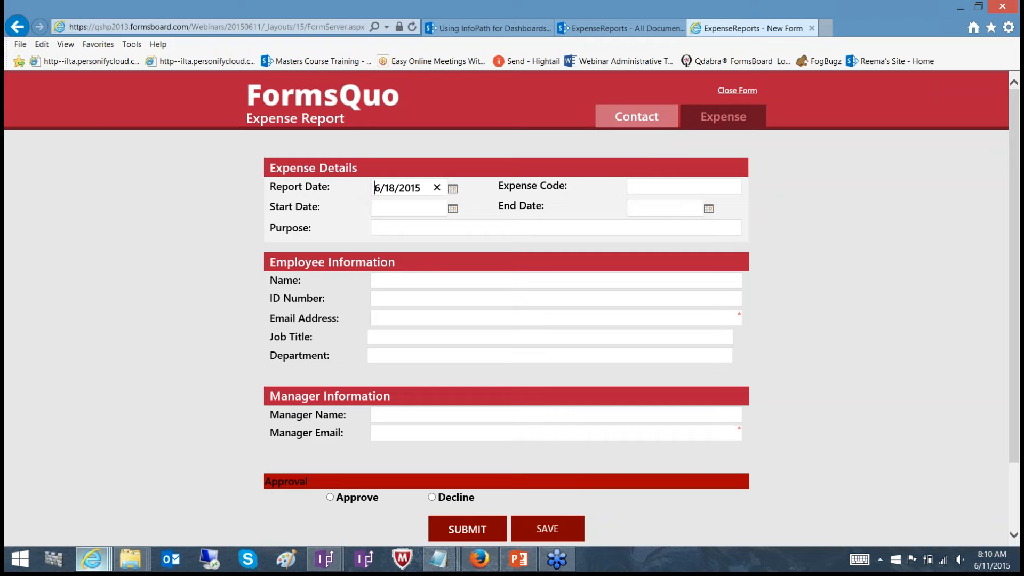
pyautogui.click(453, 210)
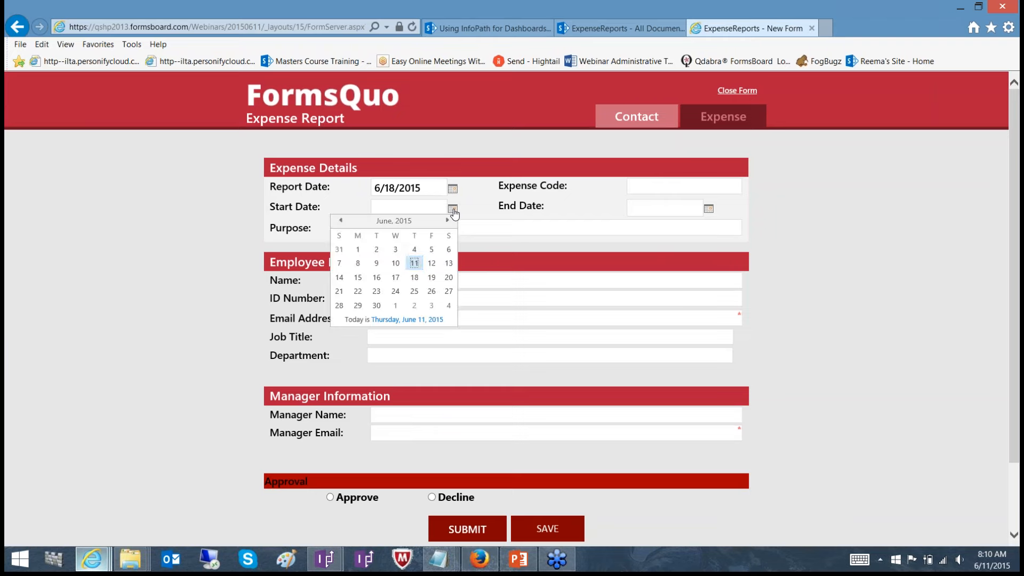
pyautogui.click(431, 277)
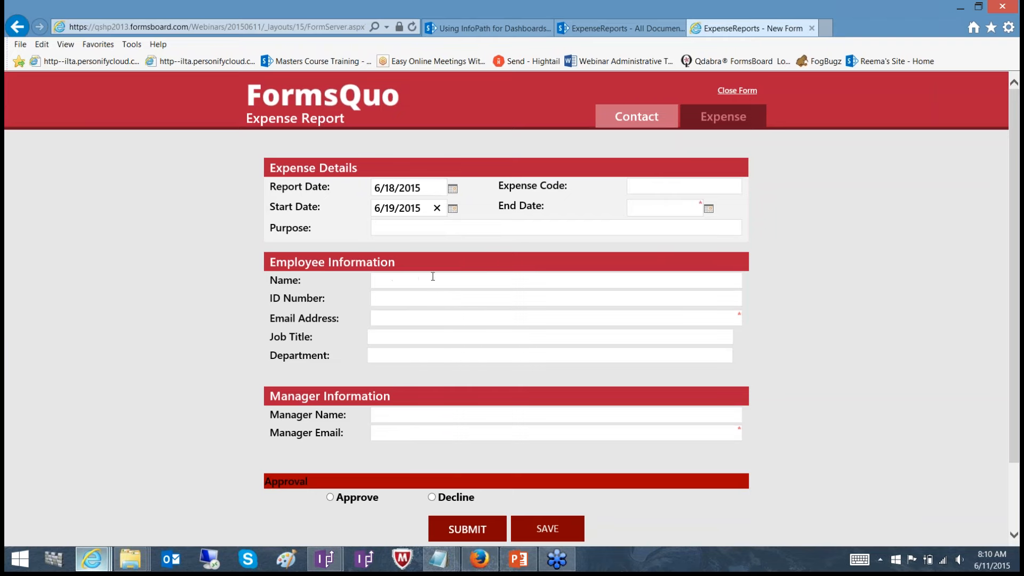
pyautogui.click(709, 210)
pyautogui.click(668, 292)
# Enter "Test for webinar" as the purpose of the expense report
pyautogui.click(405, 230)
pyautogui.write('Tes t for webi')
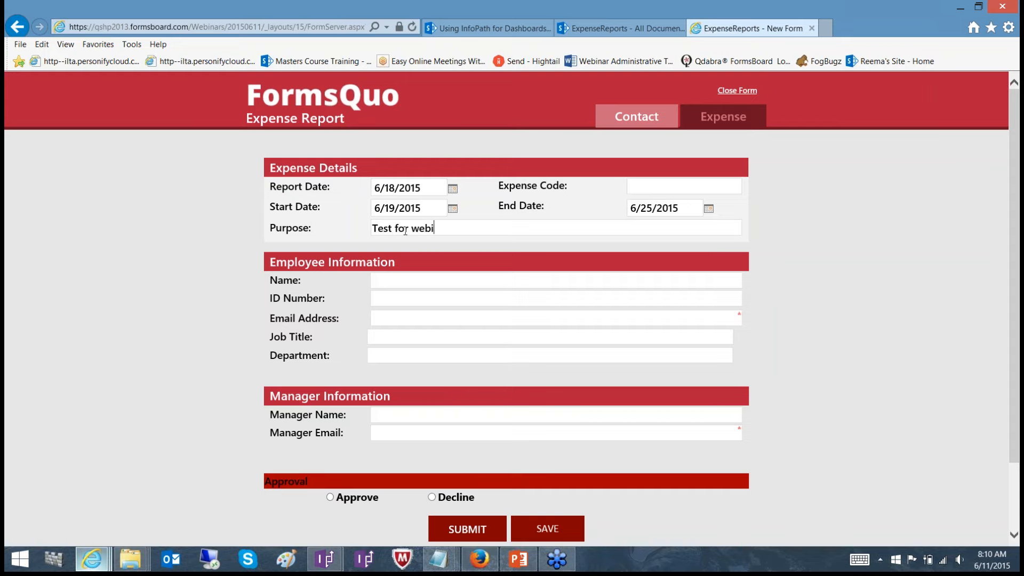
pyautogui.write('nar')
# Fill in the employee's full name, ID number and email address
pyautogui.click(400, 298)
pyautogui.write('RD001')
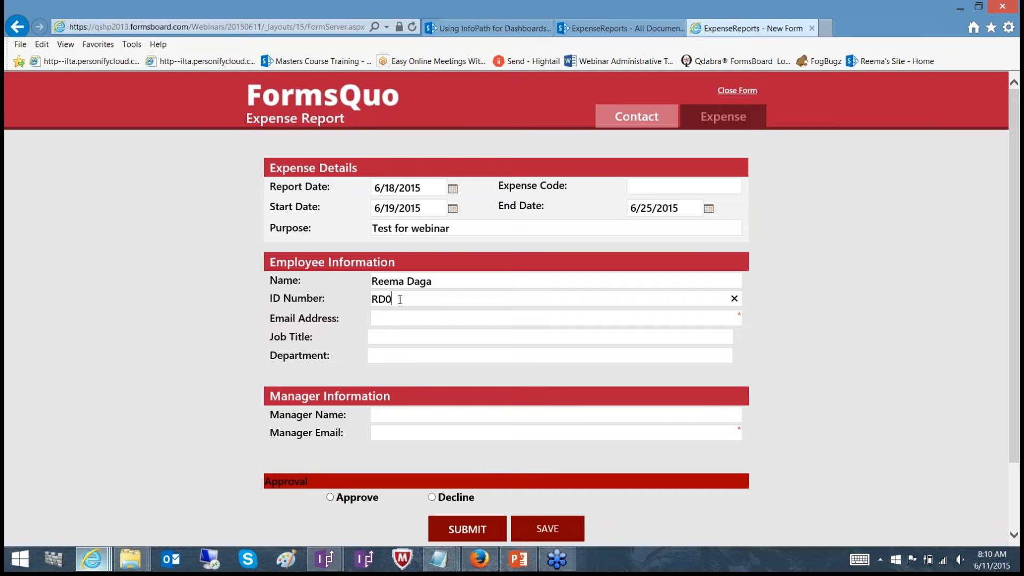
pyautogui.click(395, 318)
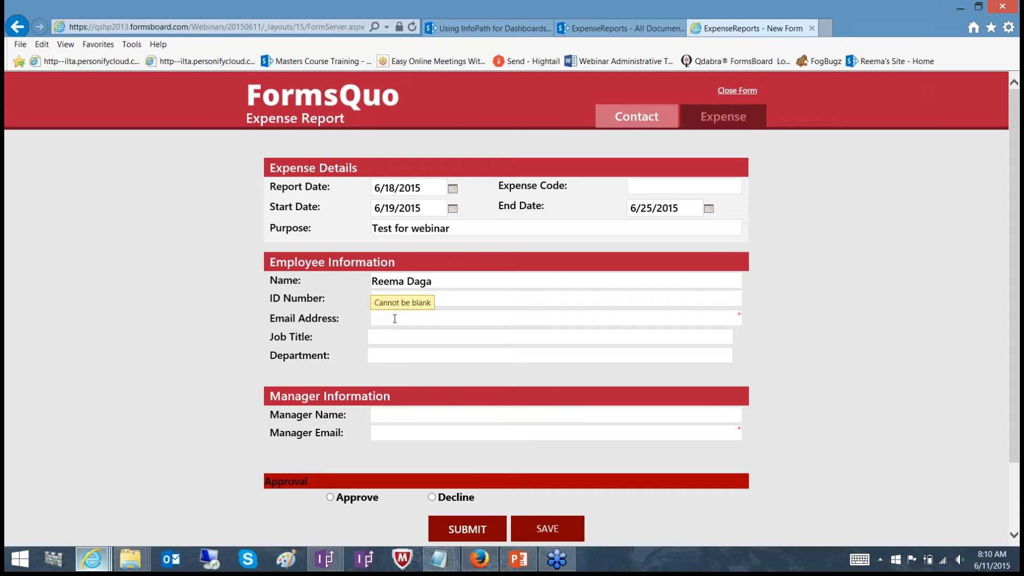
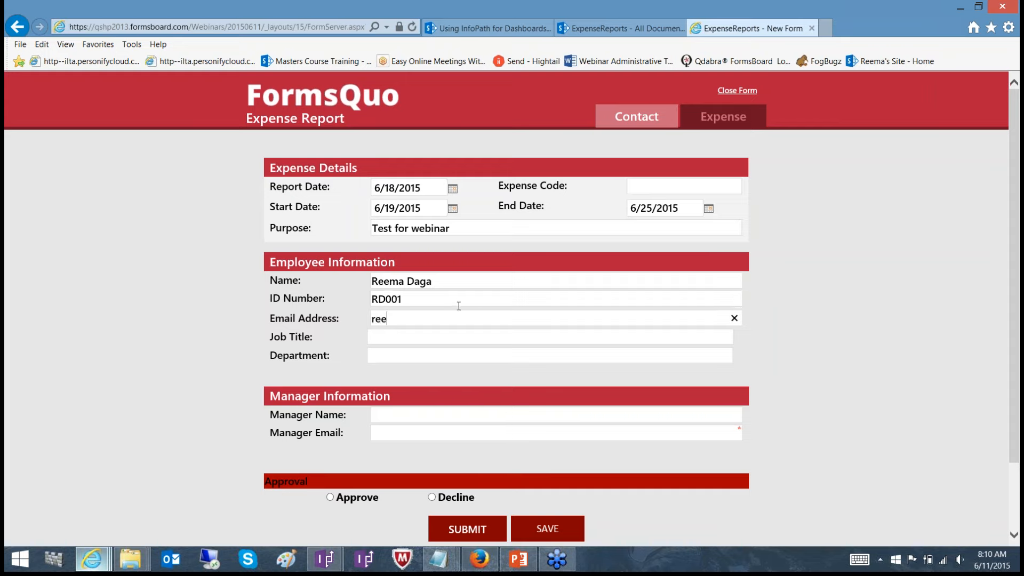
# Enter QA as both the employee's job title and department
pyautogui.click(454, 334)
pyautogui.write('QA')
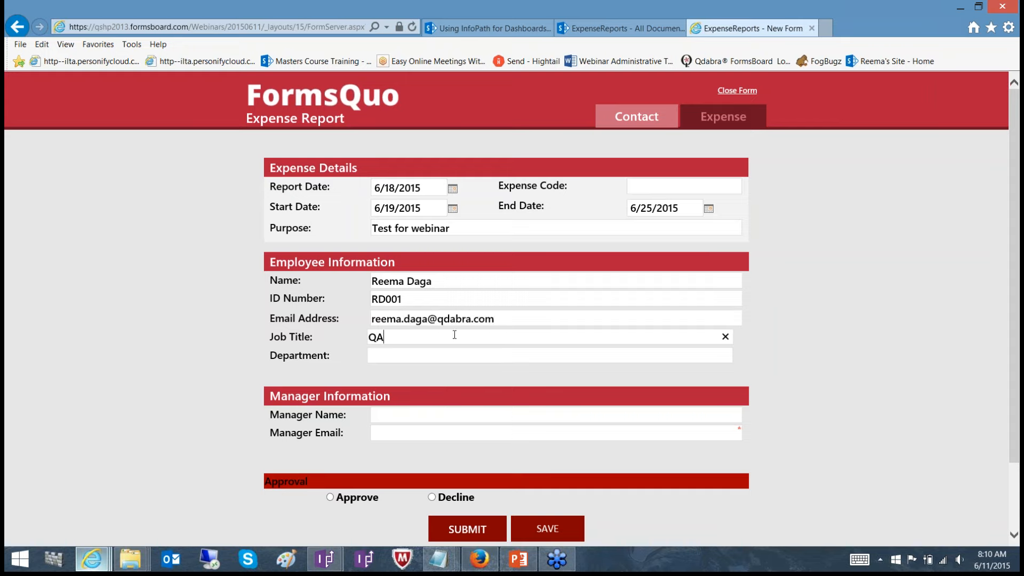
pyautogui.click(441, 355)
pyautogui.write('QA')
# Fill in the manager's full name and email address
pyautogui.press('Tab')
pyautogui.click(413, 437)
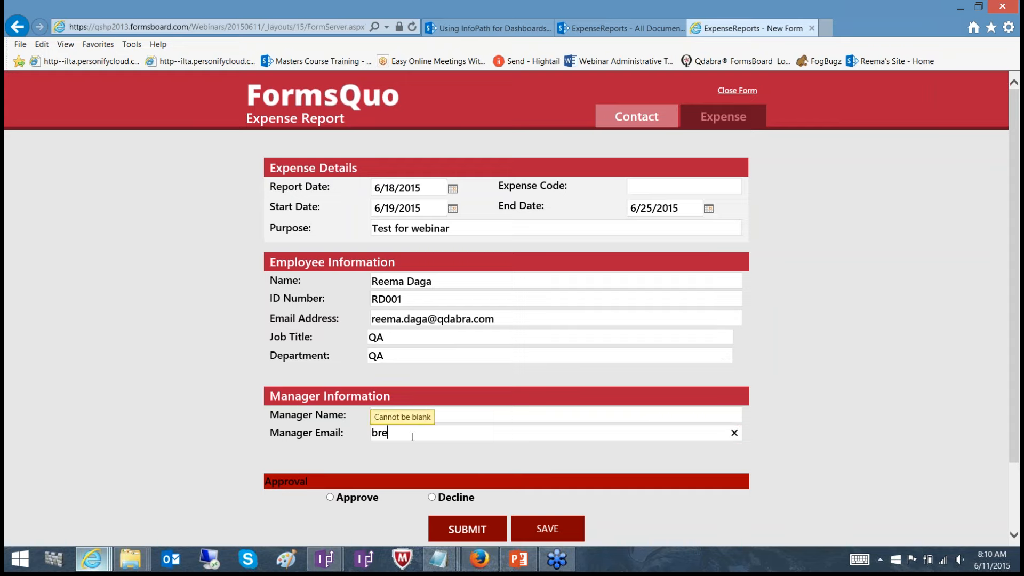
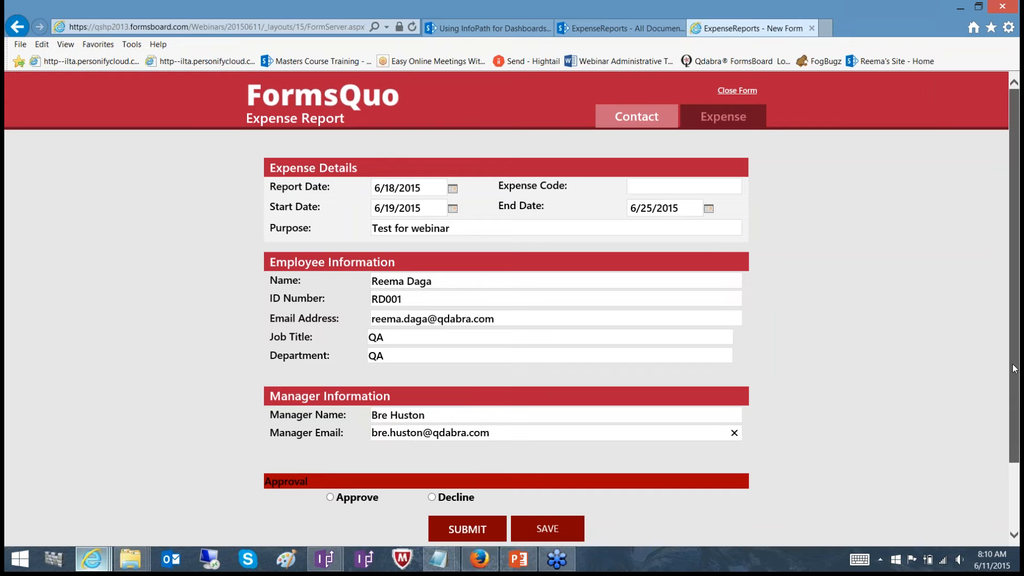
# In the form's Expense view, date the first expense row 6/13/2015 and describe it as "Test for webinar"
pyautogui.moveTo(1014, 368); pyautogui.dragTo(1015, 395)
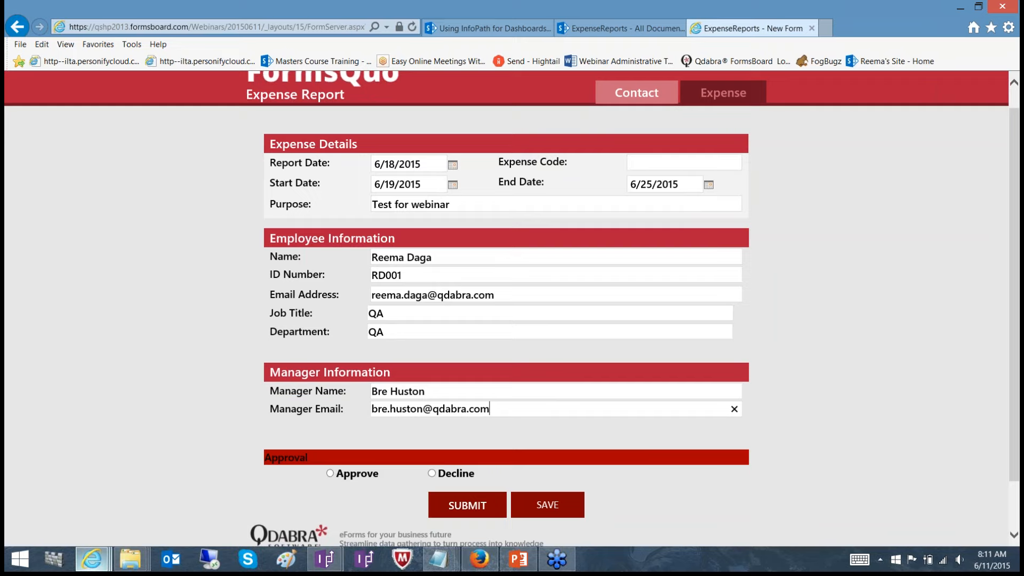
pyautogui.click(719, 98)
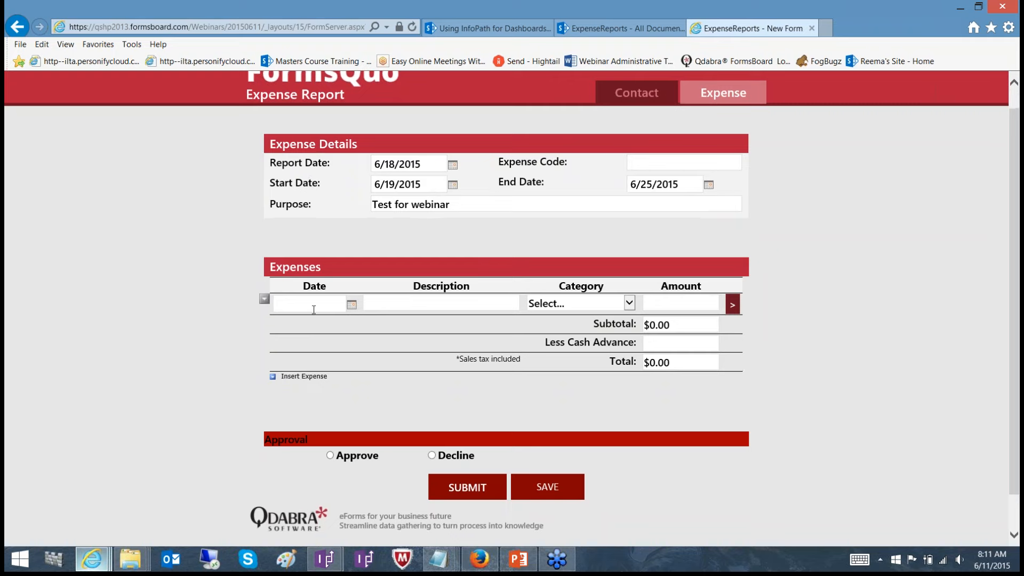
pyautogui.click(352, 305)
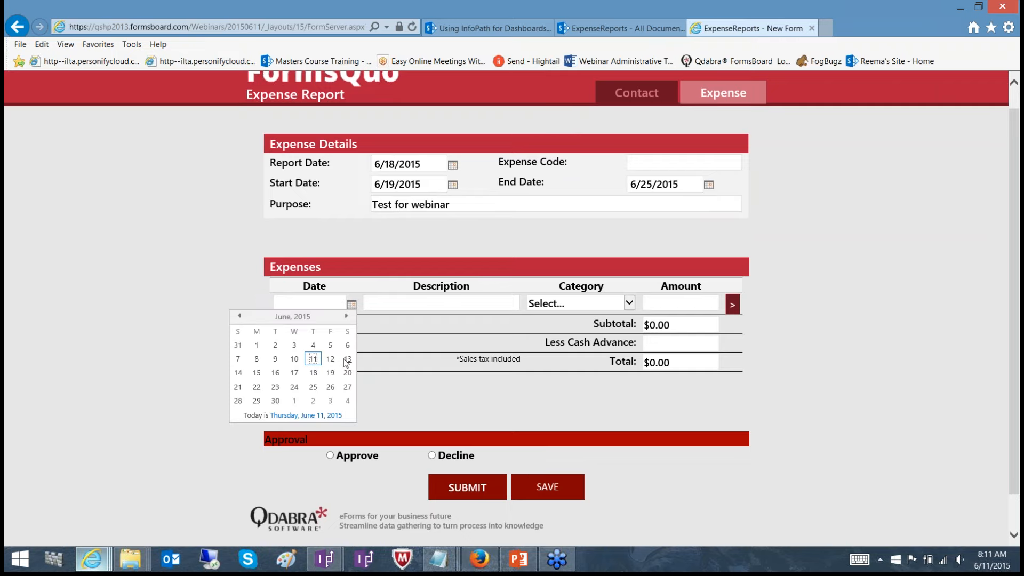
pyautogui.click(347, 359)
pyautogui.click(396, 305)
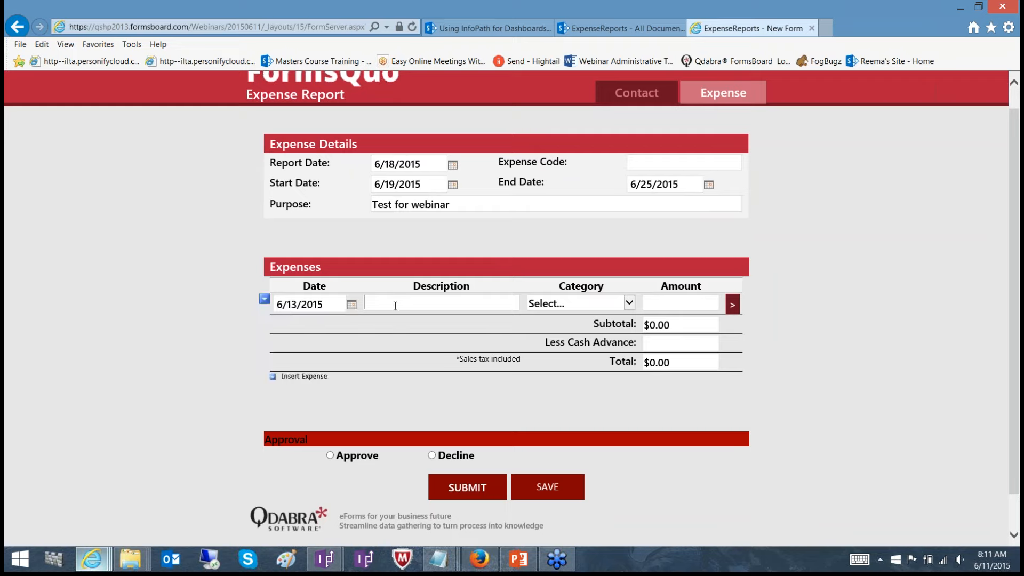
pyautogui.write('Test for webinar')
# Set the expense row's category to Meals and its amount to 20, and submit the report
pyautogui.click(569, 303)
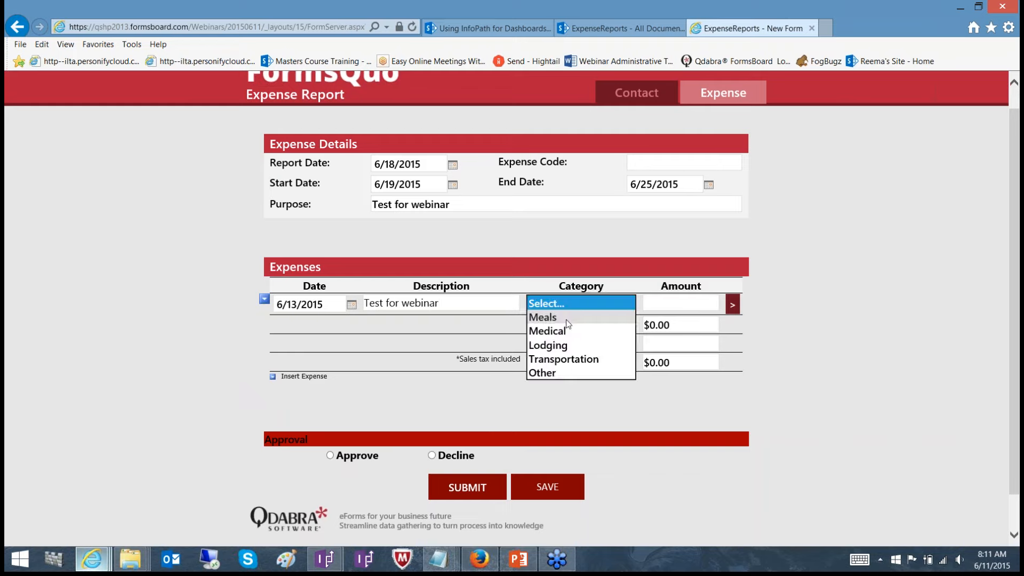
pyautogui.click(568, 320)
pyautogui.click(675, 304)
pyautogui.write('20')
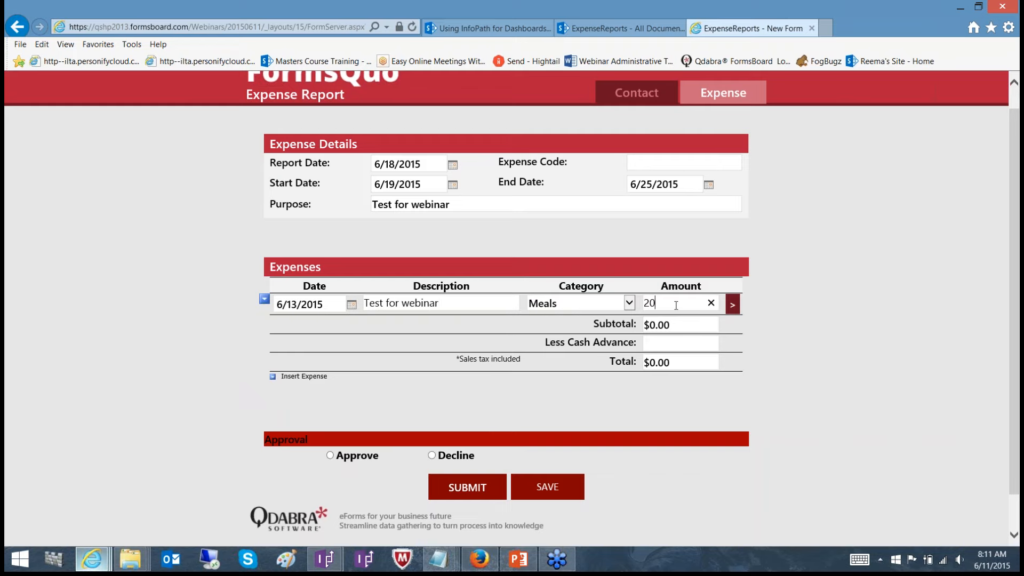
pyautogui.click(599, 403)
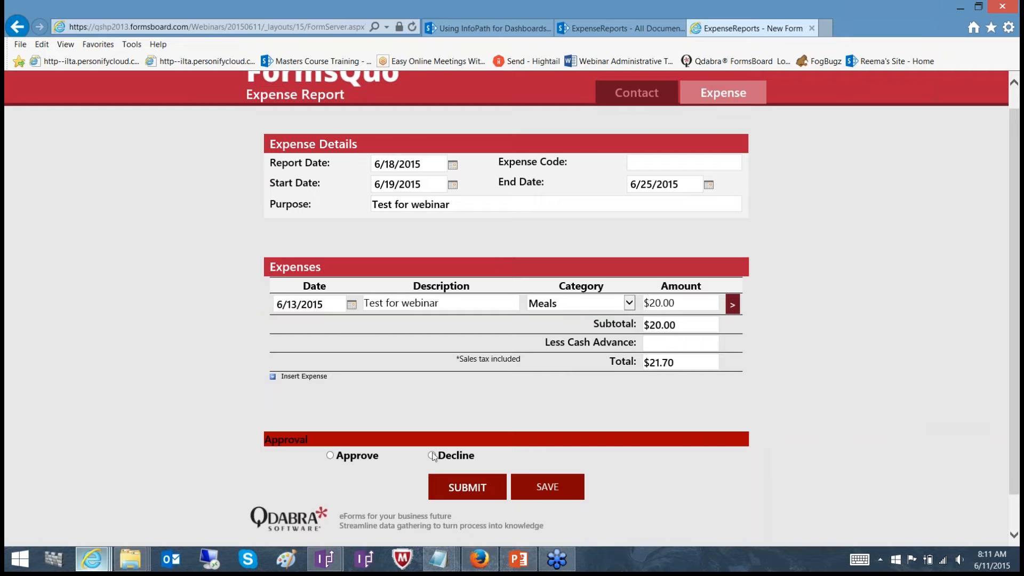
pyautogui.click(467, 488)
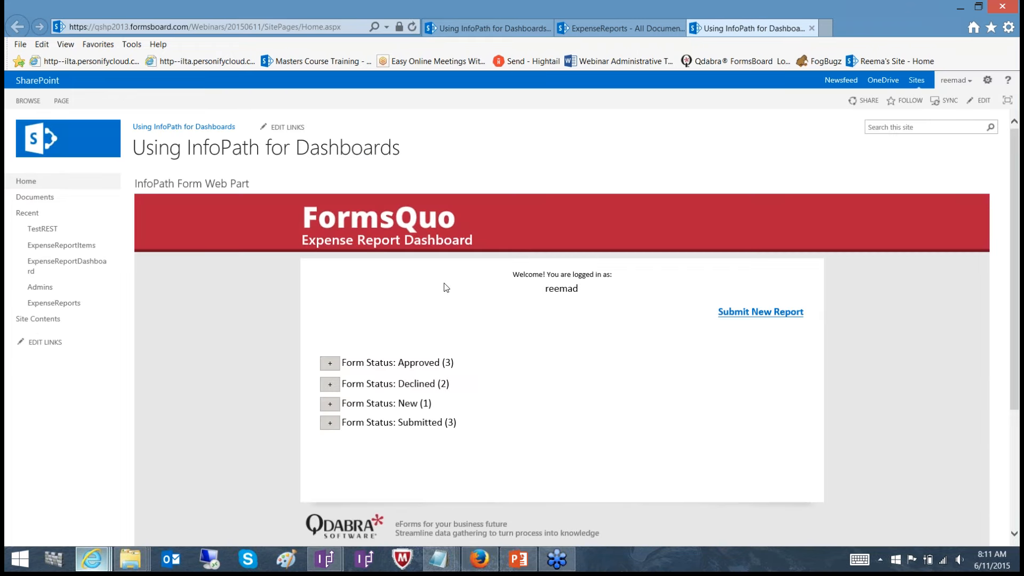
# Expand the Submitted, Approved, Declined and New groups on the dashboard, and view the approved report dated 2015-06-04 before closing it
pyautogui.click(329, 422)
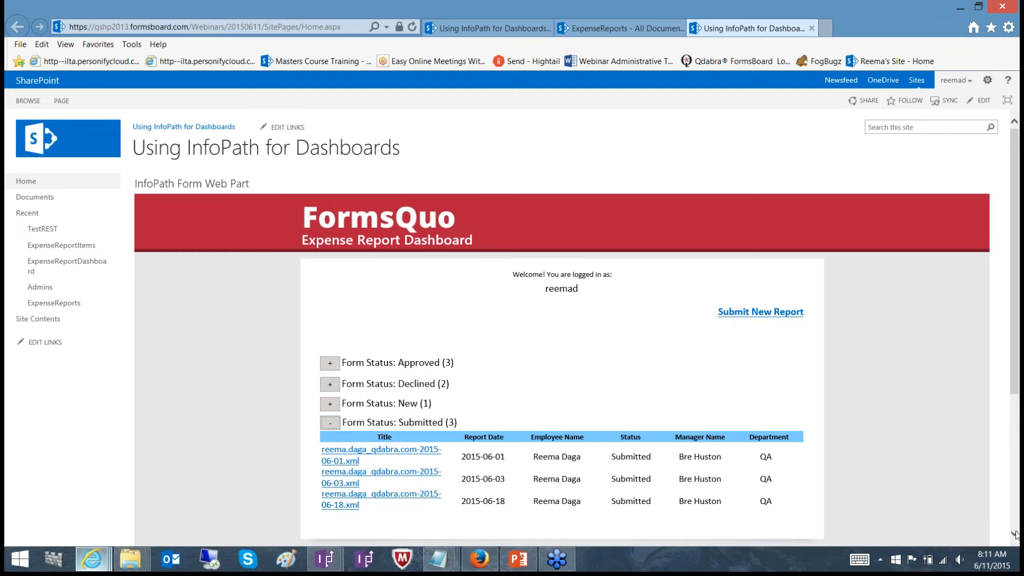
pyautogui.scroll(-3, 1014, 533)
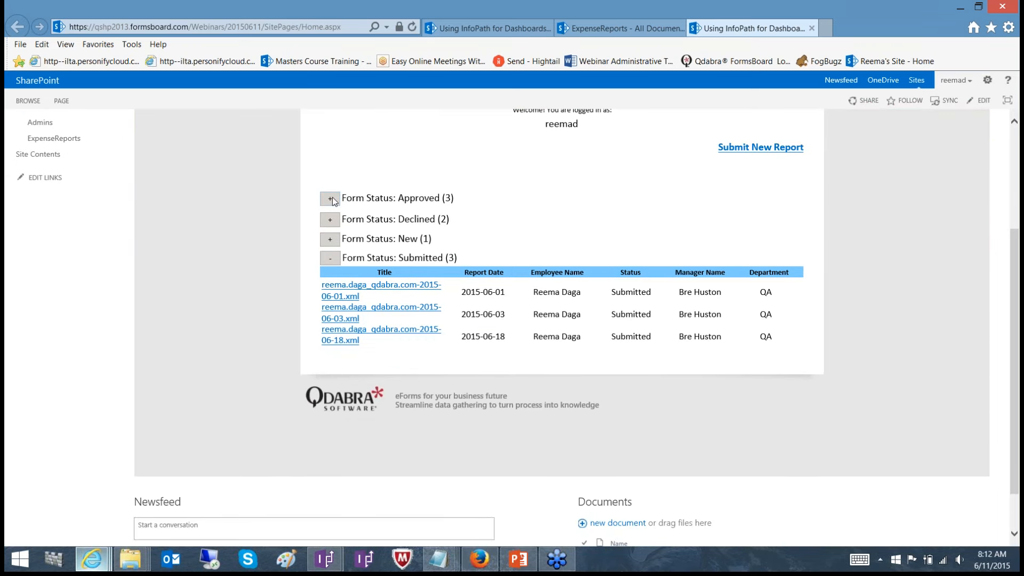
pyautogui.click(330, 198)
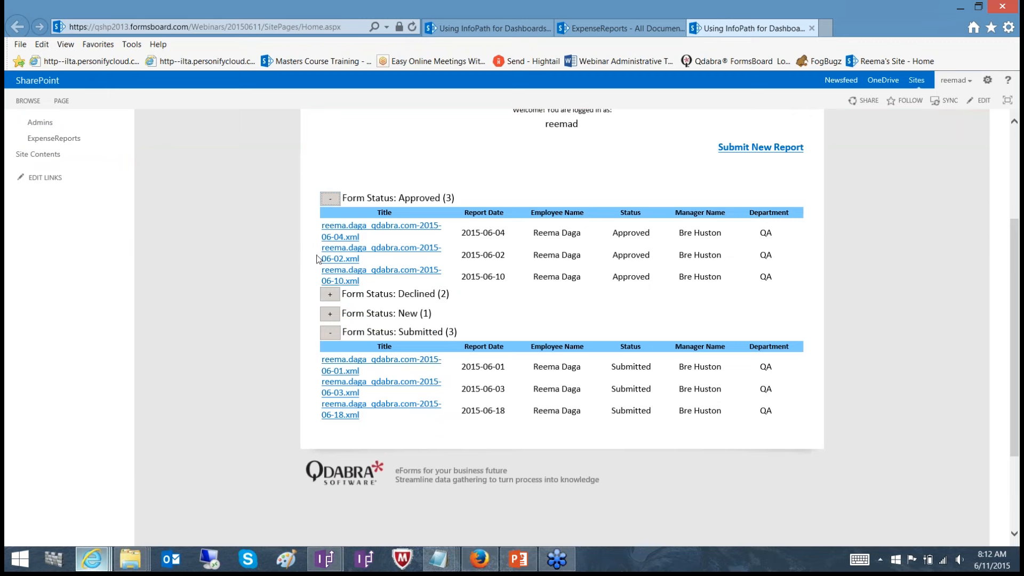
pyautogui.click(332, 297)
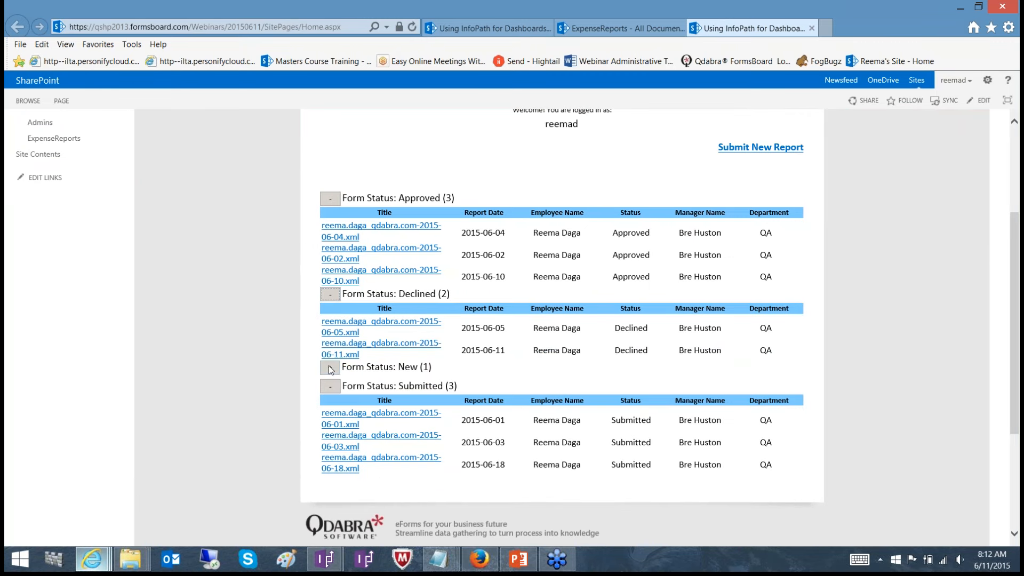
pyautogui.click(330, 370)
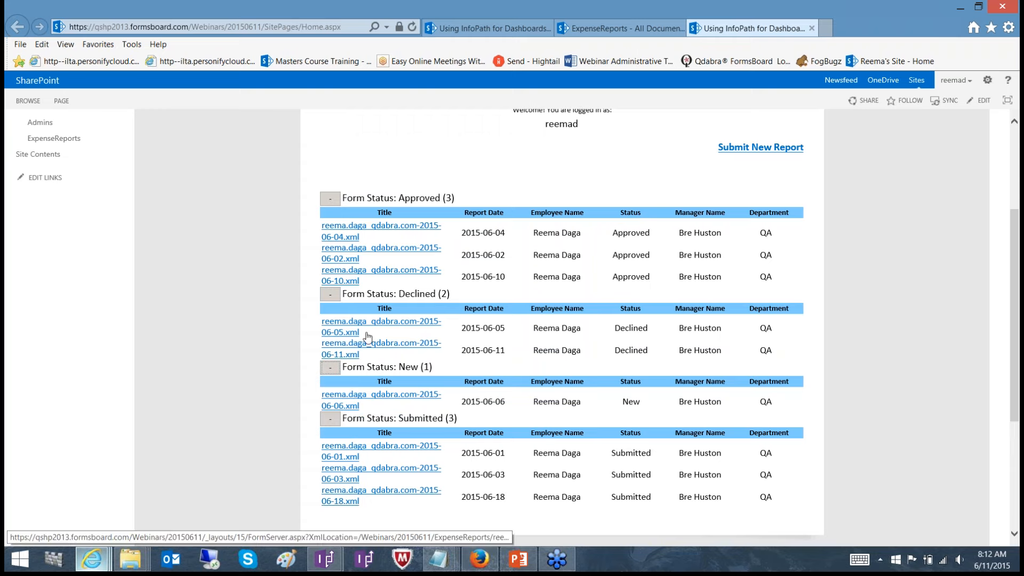
pyautogui.click(342, 234)
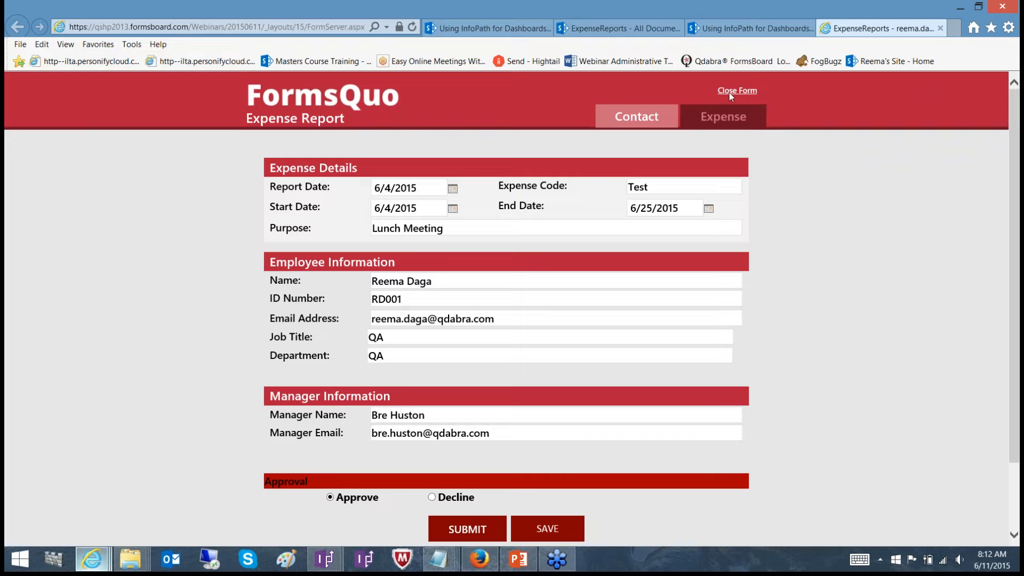
pyautogui.click(743, 92)
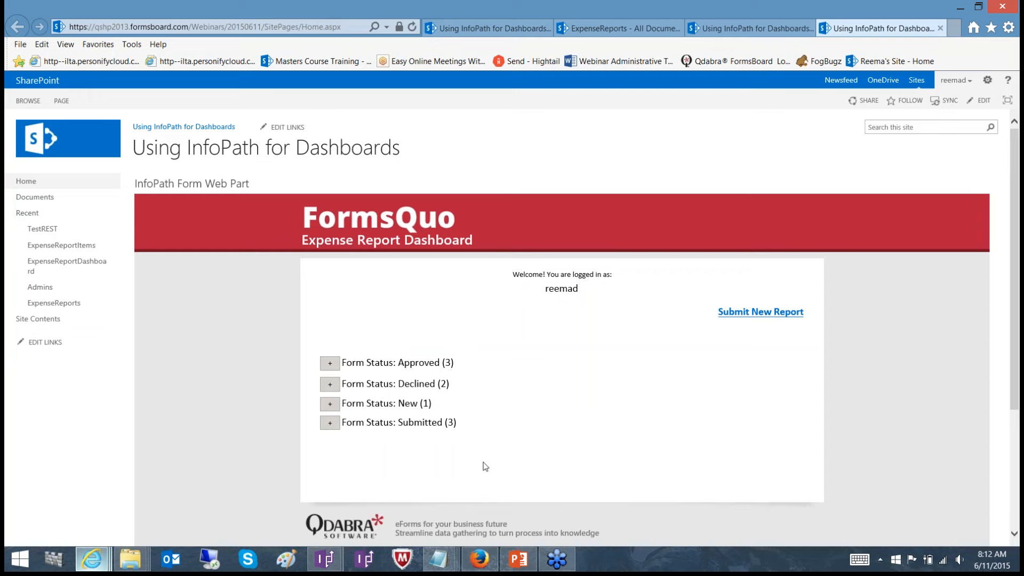
# Switch to Firefox, refresh the dashboard, and view the submitted reports of the last employee in the employee filter
pyautogui.click(474, 564)
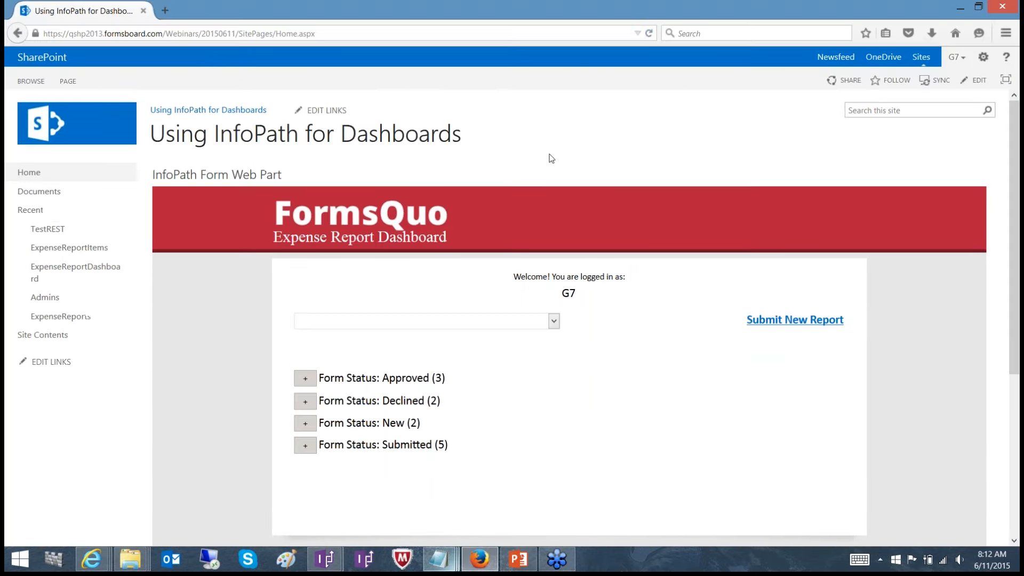
pyautogui.click(650, 38)
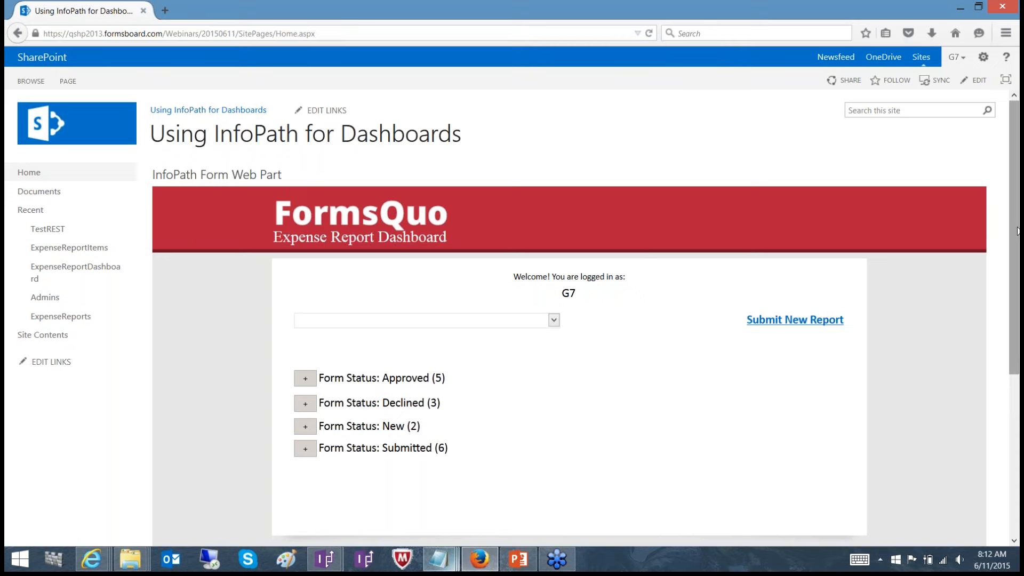
pyautogui.moveTo(1018, 231); pyautogui.dragTo(1018, 280)
pyautogui.click(525, 243)
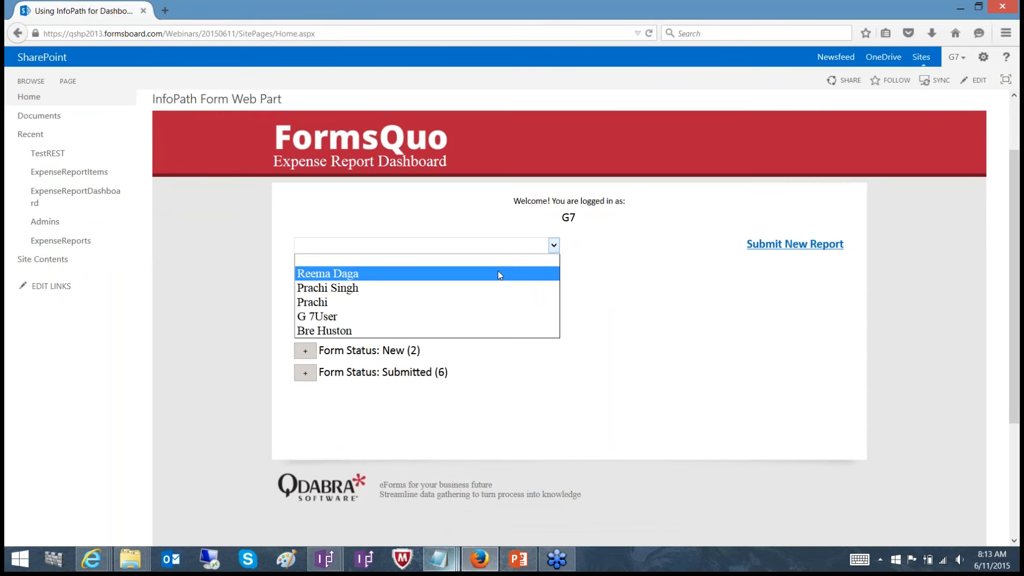
pyautogui.click(459, 326)
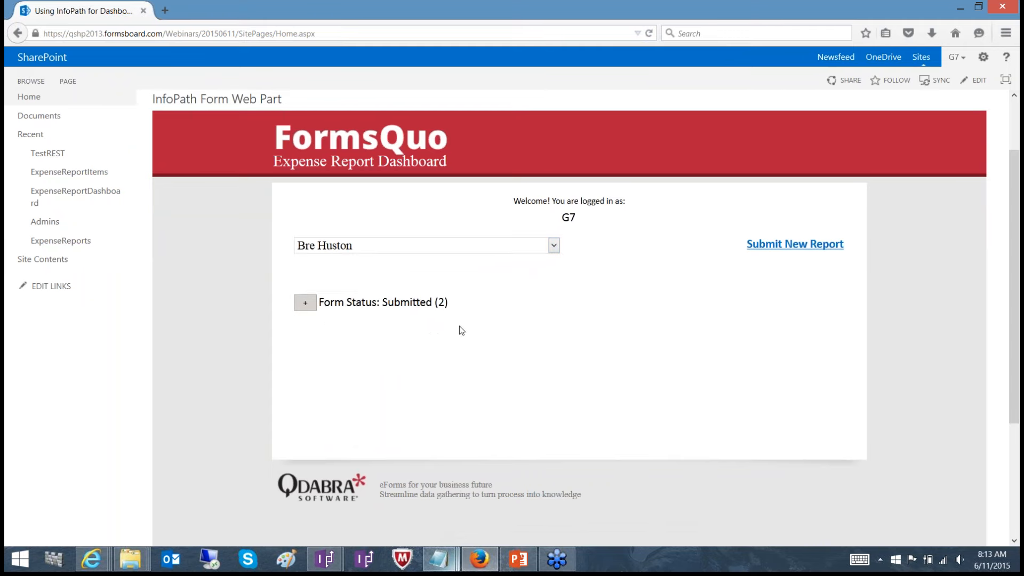
pyautogui.click(307, 304)
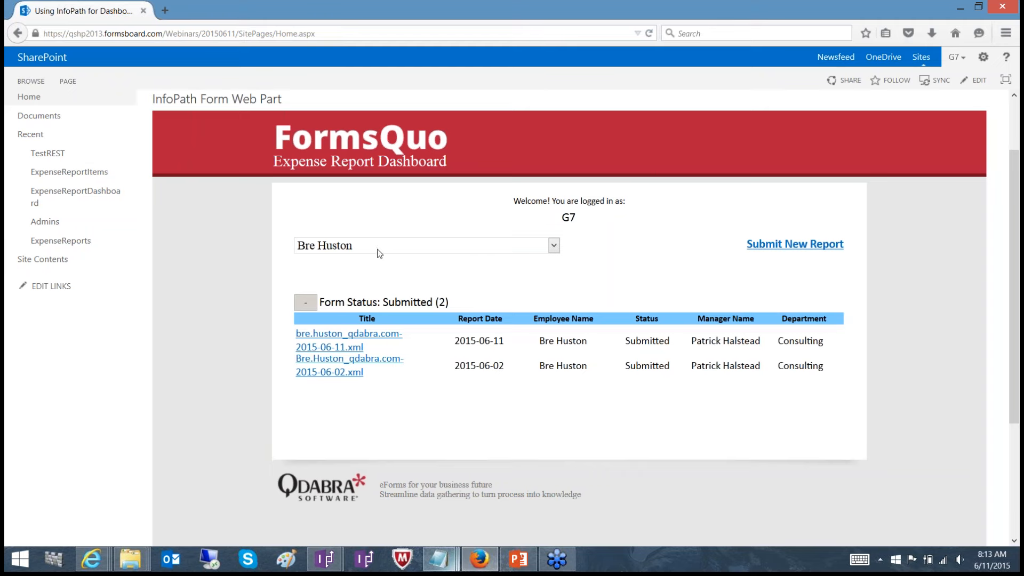
# Switch to the ExpenseReports design in InfoPath and open the FormLink value formula in the SUBMIT button's Set Form Name Link rule
pyautogui.click(319, 566)
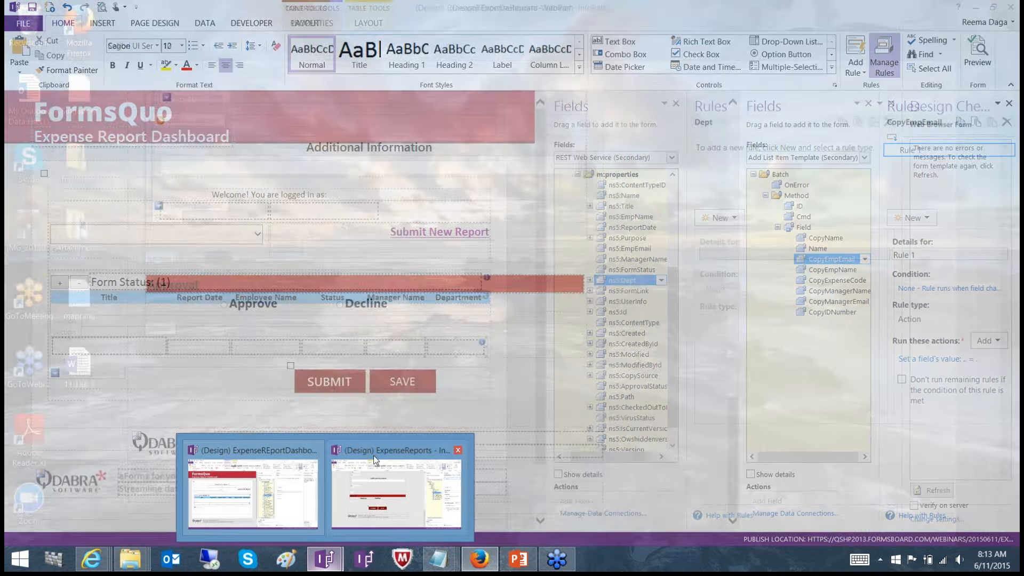
pyautogui.click(375, 459)
pyautogui.moveTo(728, 174); pyautogui.dragTo(726, 402)
pyautogui.click(333, 520)
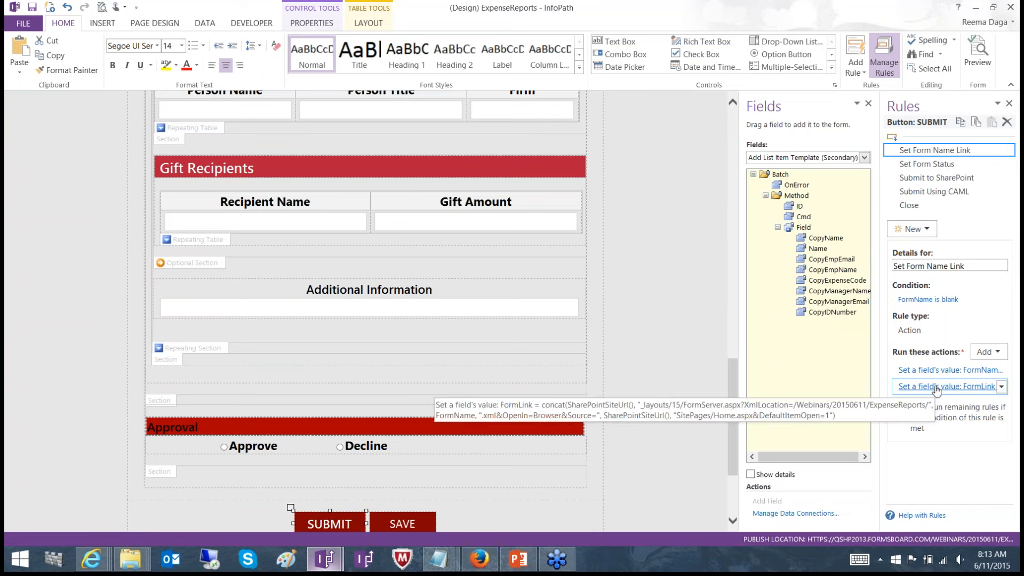
pyautogui.click(947, 386)
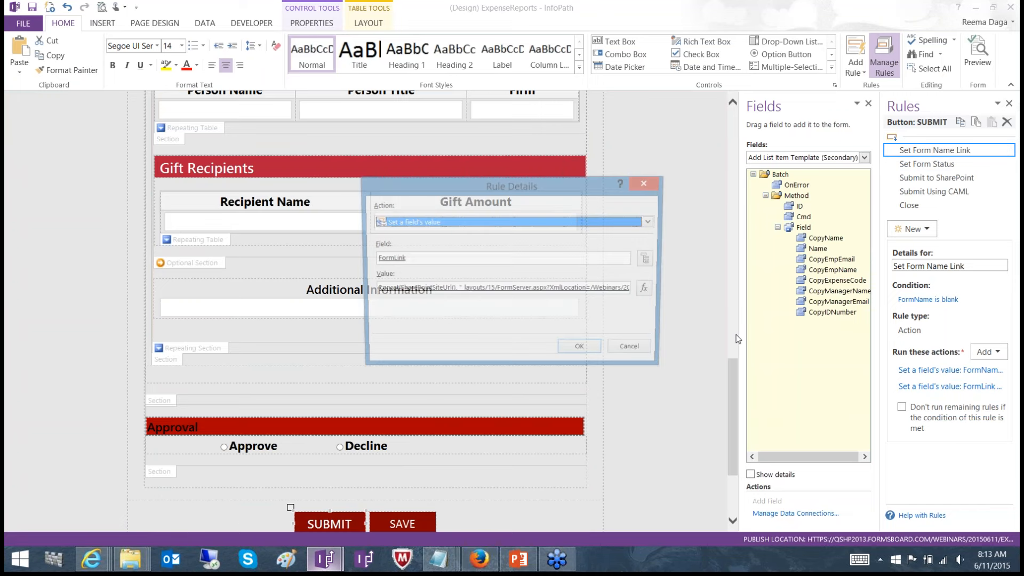
pyautogui.click(650, 290)
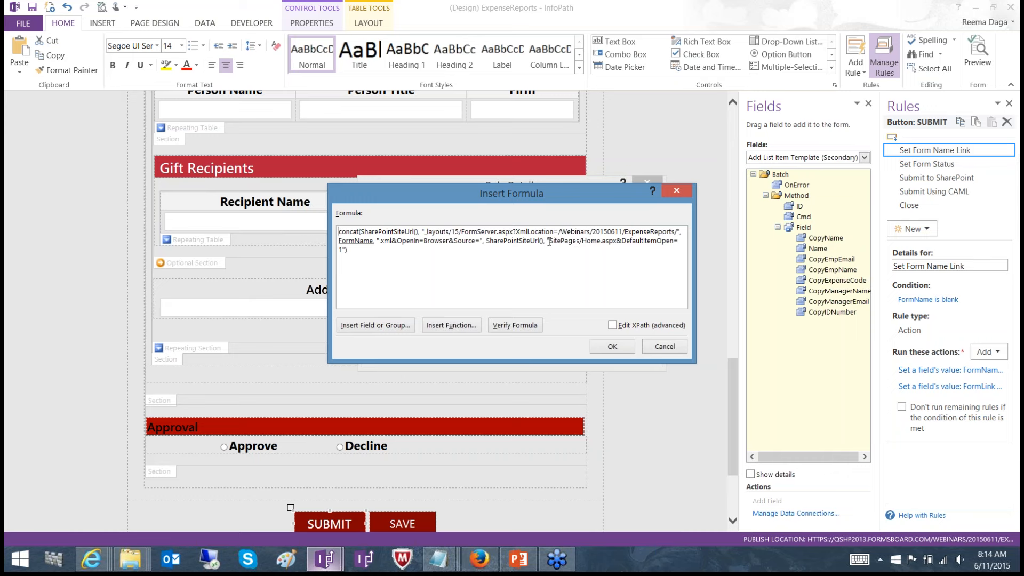
# Highlight the SharePointSiteUrl and SitePages/Home.aspx portion of the FormLink formula, and close the formula and rule details without changes
pyautogui.moveTo(549, 241); pyautogui.dragTo(632, 241)
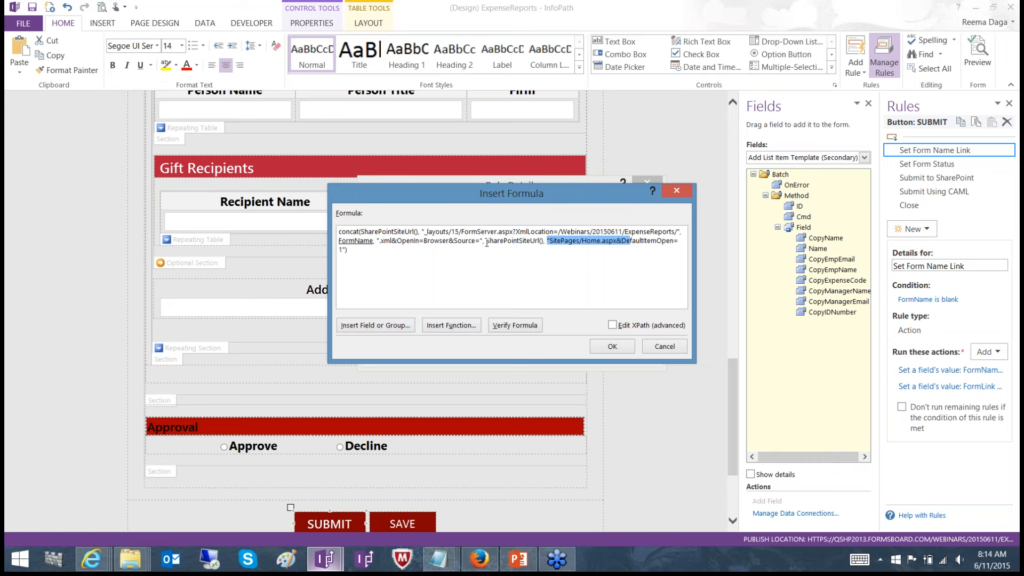
pyautogui.moveTo(486, 241); pyautogui.dragTo(616, 240)
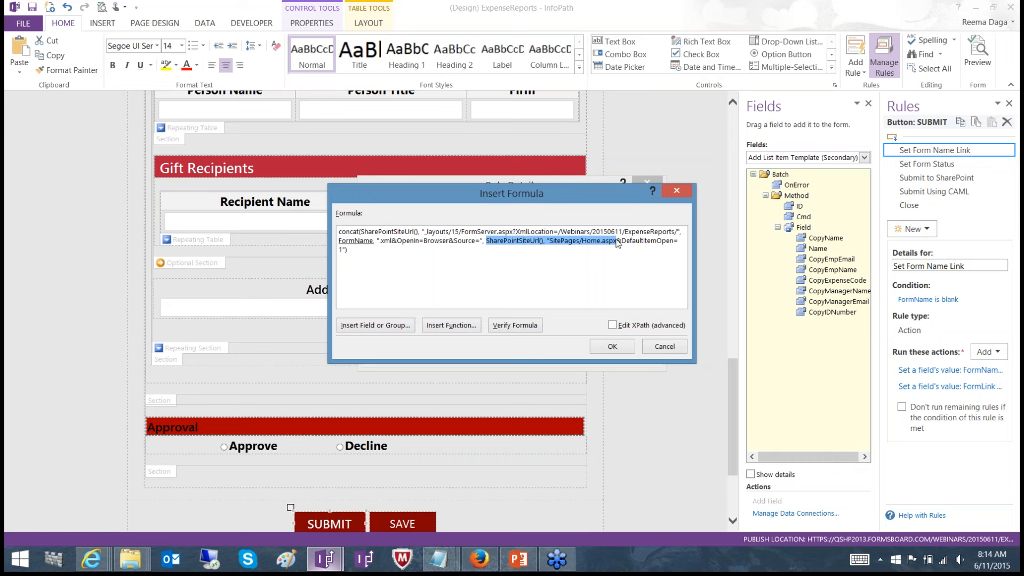
pyautogui.click(663, 347)
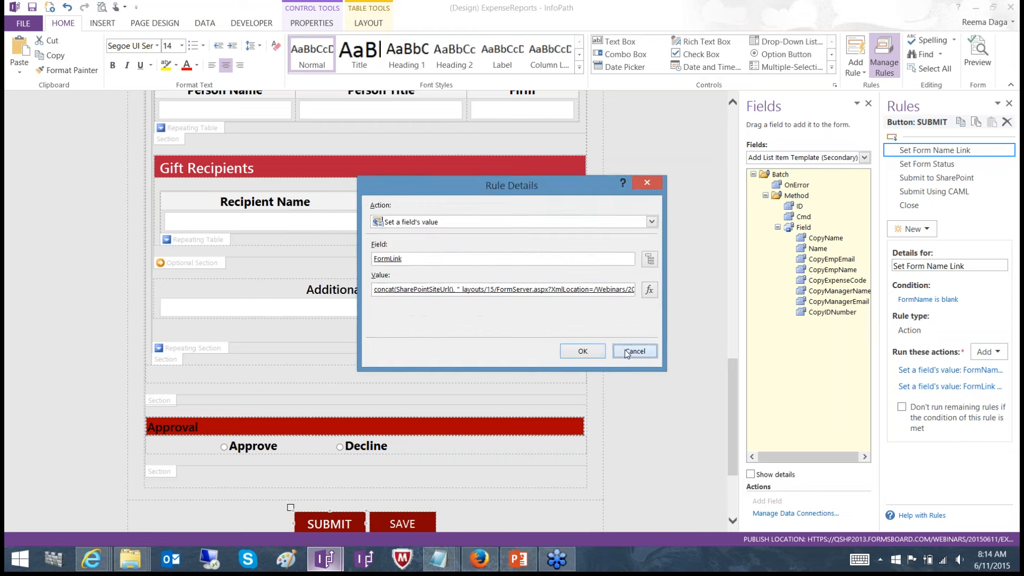
pyautogui.click(636, 352)
# Switch to the ExpenseREportDashboard-Webinar design and inspect the hide rules on the AdminUser field, the CurrentUser field and the group1 section
pyautogui.click(315, 571)
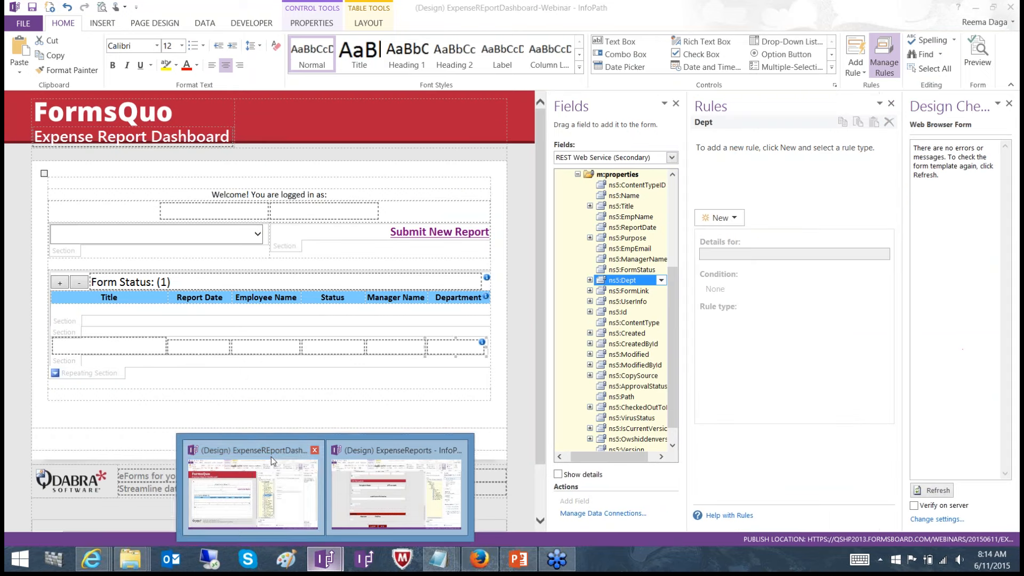
pyautogui.click(270, 457)
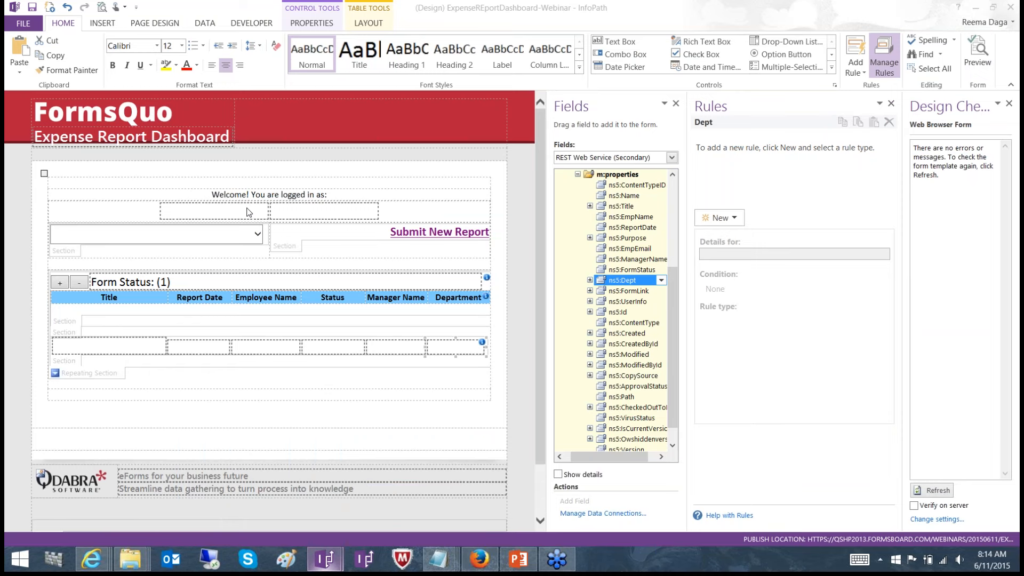
pyautogui.click(247, 212)
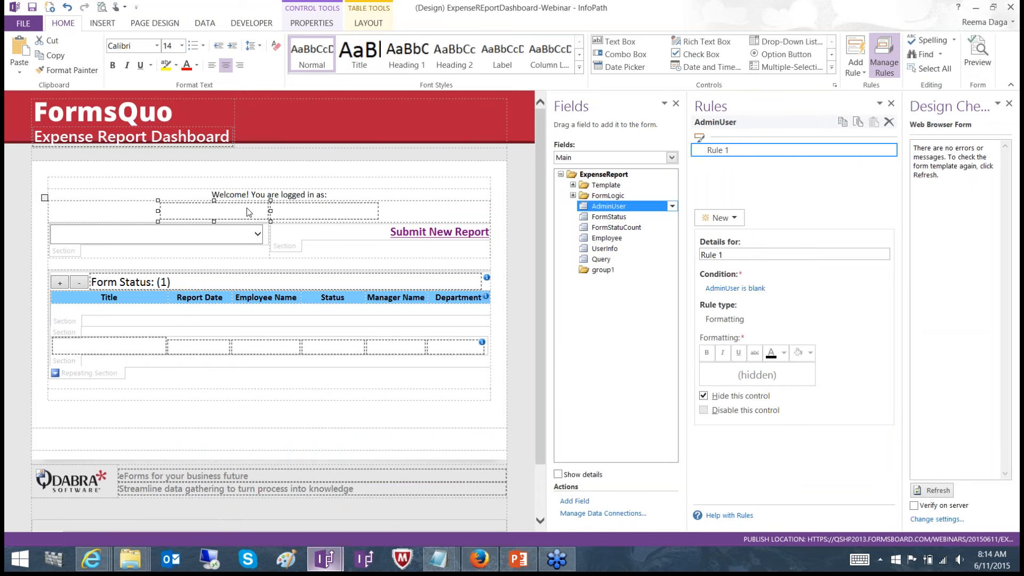
pyautogui.click(306, 216)
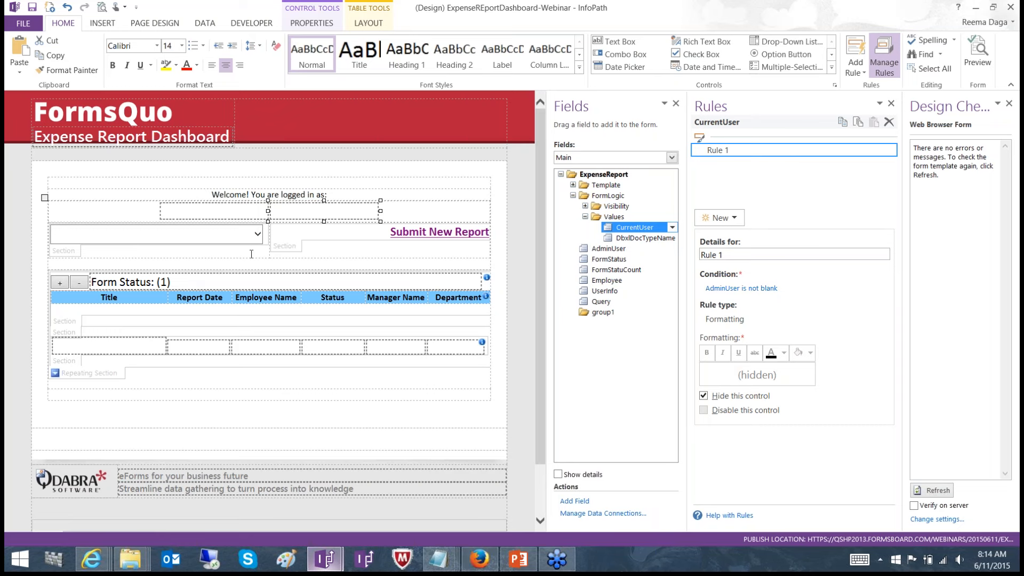
pyautogui.click(68, 255)
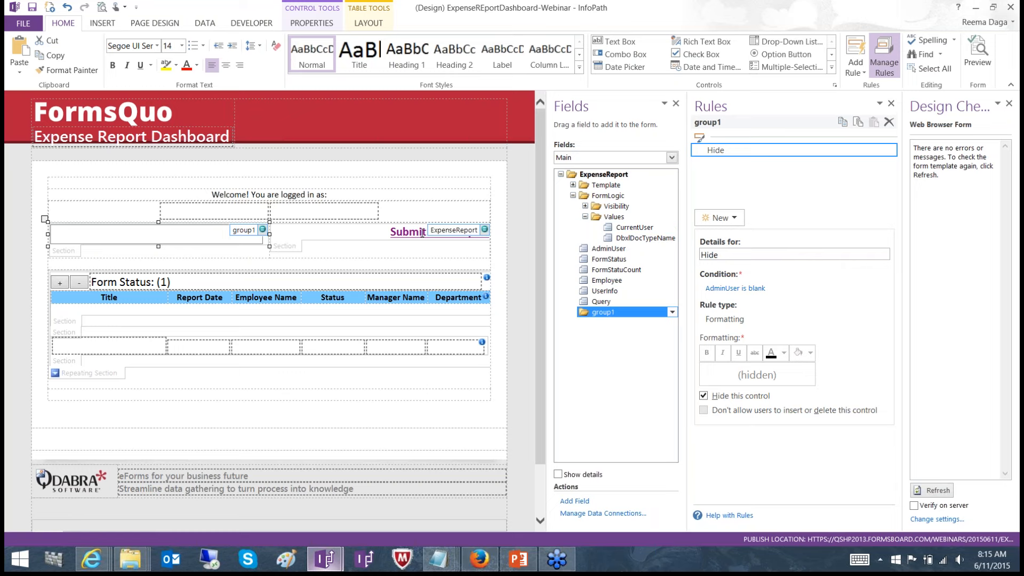
# Select the repeating section bound to entry and review the REST Web Service data connection's URL without changing it
pyautogui.click(87, 372)
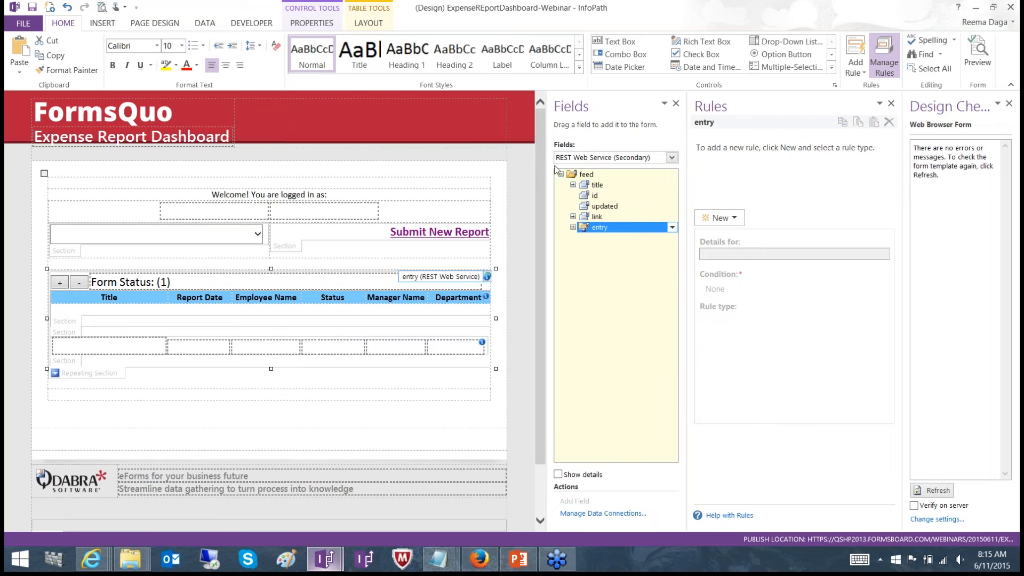
pyautogui.click(205, 24)
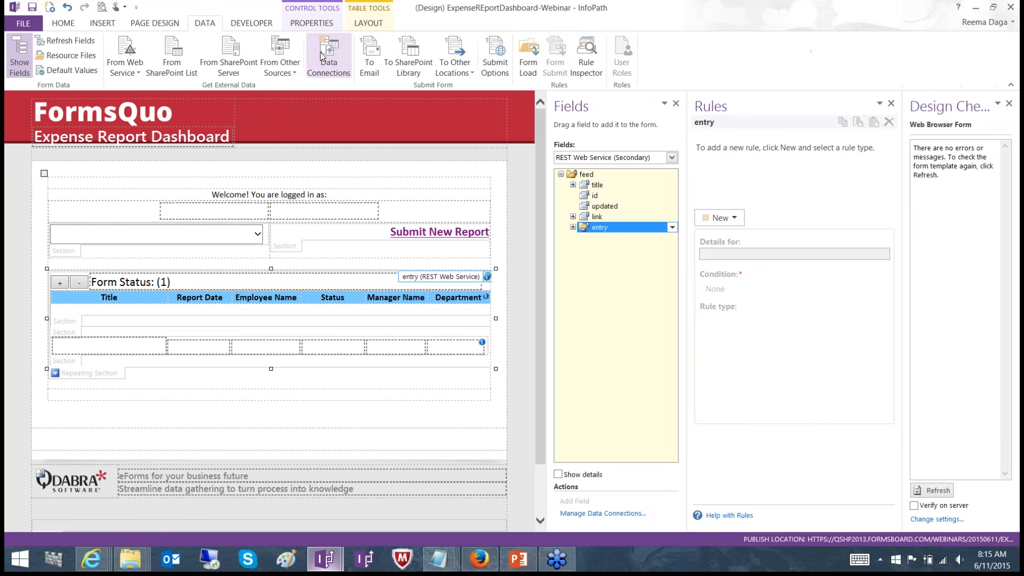
pyautogui.click(322, 57)
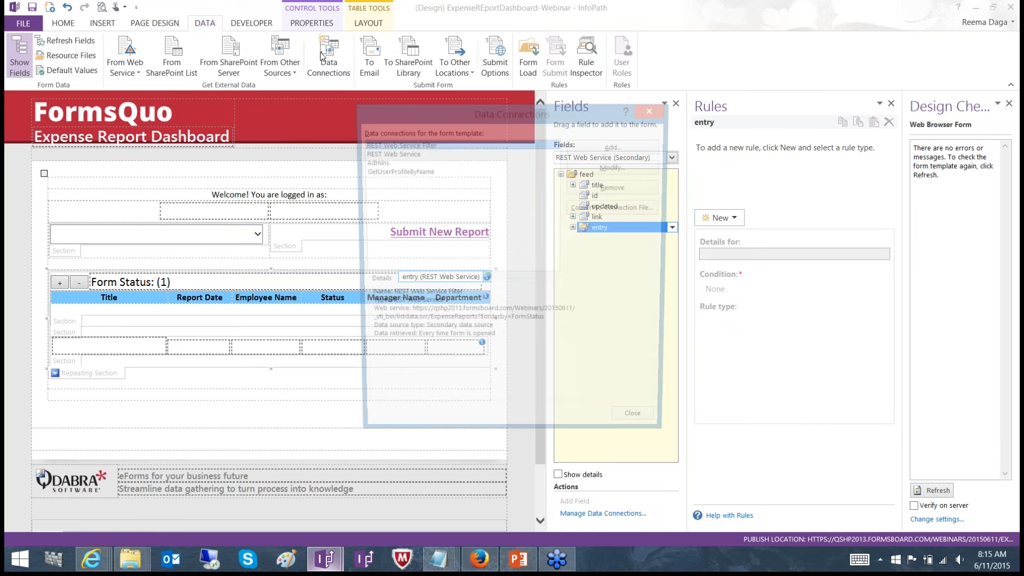
pyautogui.click(379, 153)
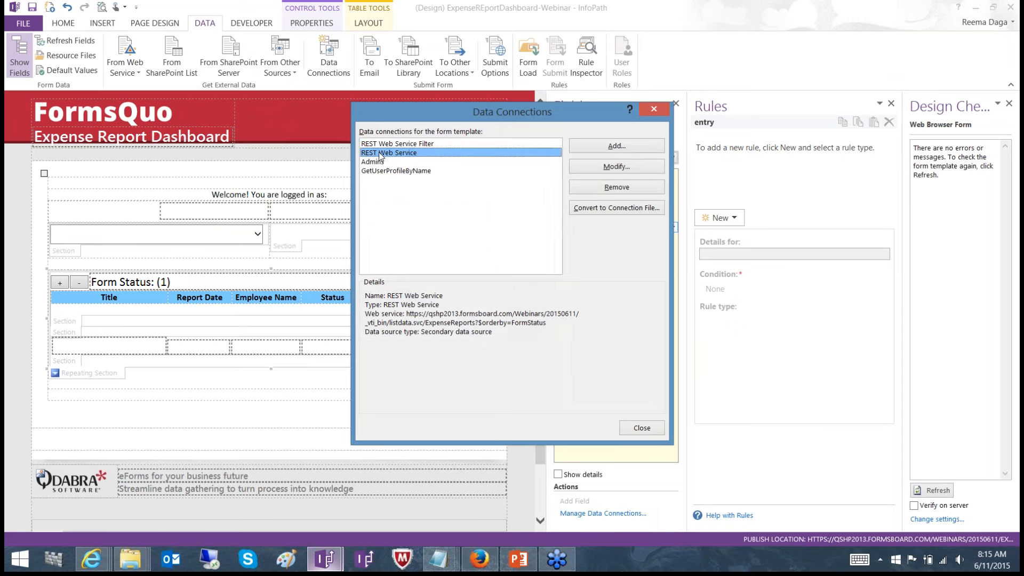
pyautogui.click(632, 167)
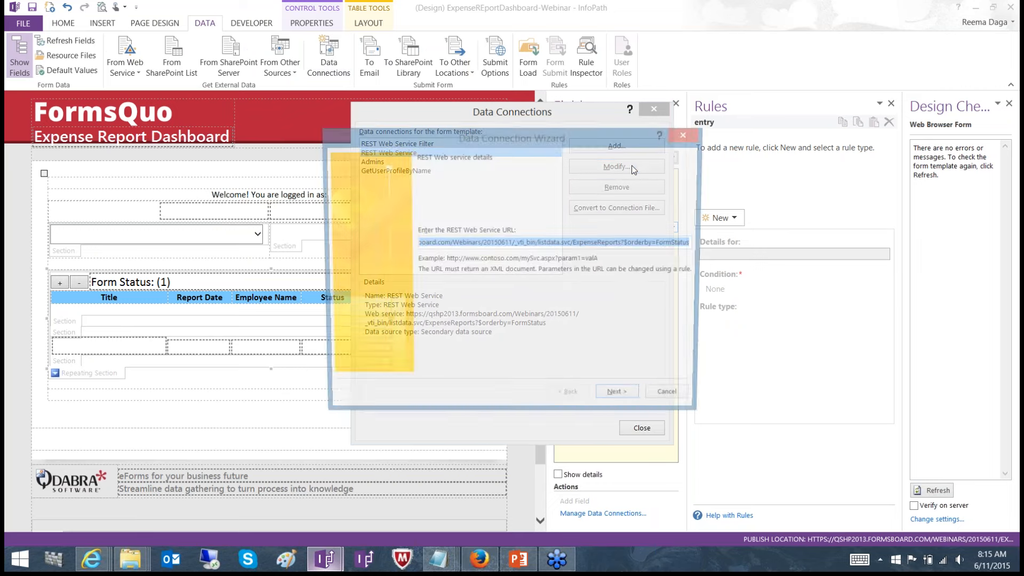
pyautogui.click(672, 401)
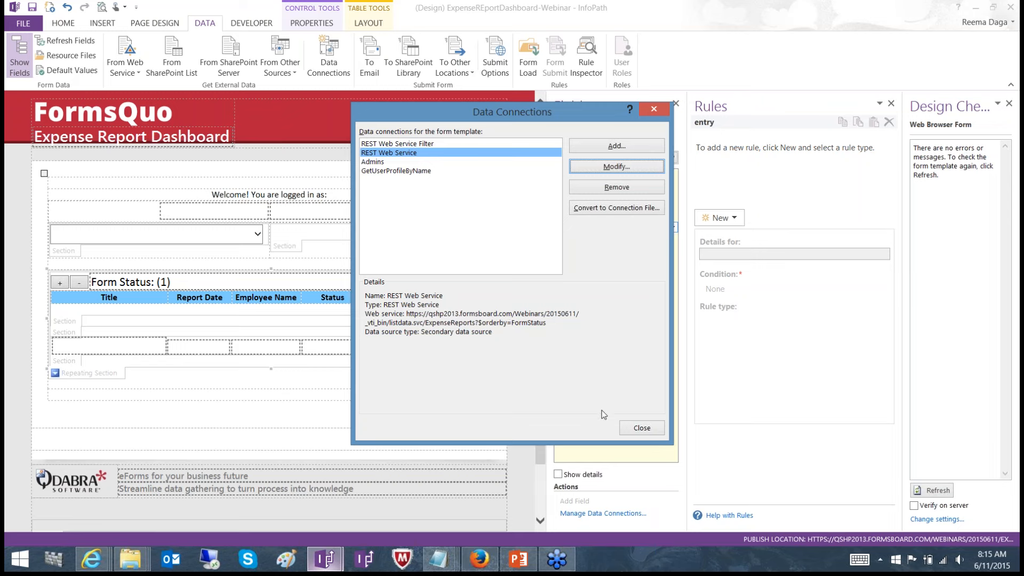
pyautogui.click(634, 429)
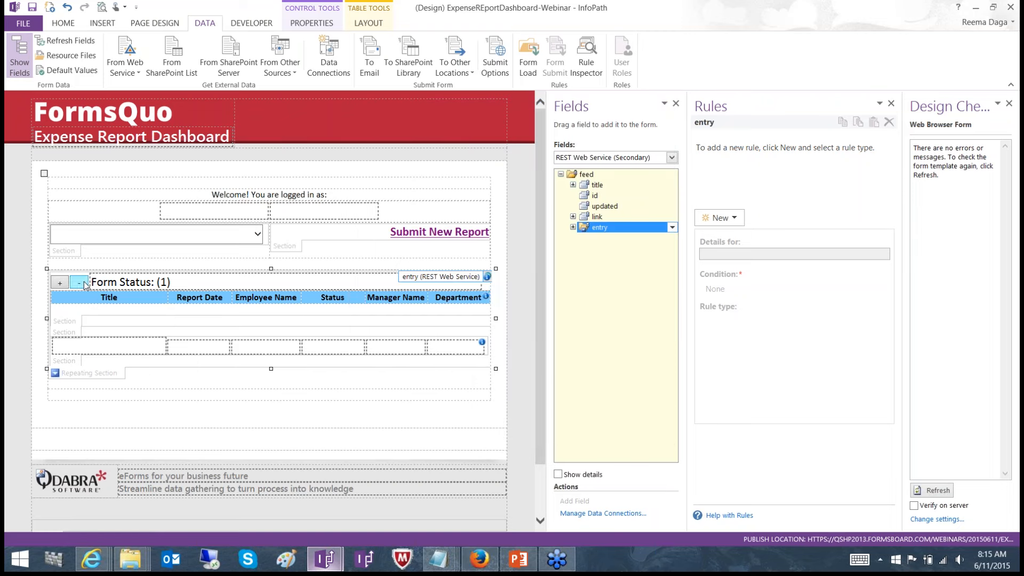
# Inspect the formatting rule on the column header section and expand m:properties in the data source down to the ns5:Version field
pyautogui.click(64, 324)
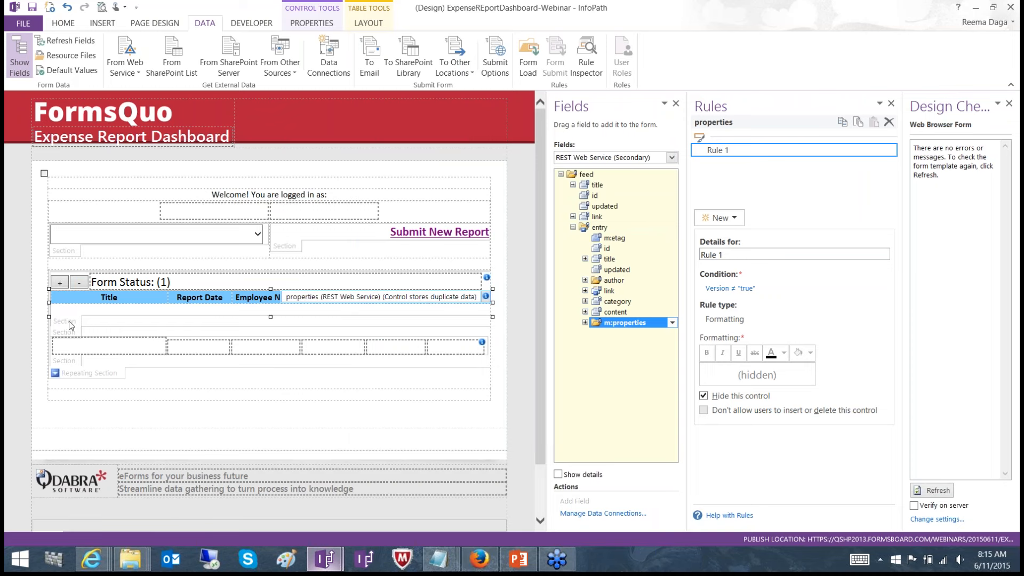
pyautogui.click(68, 321)
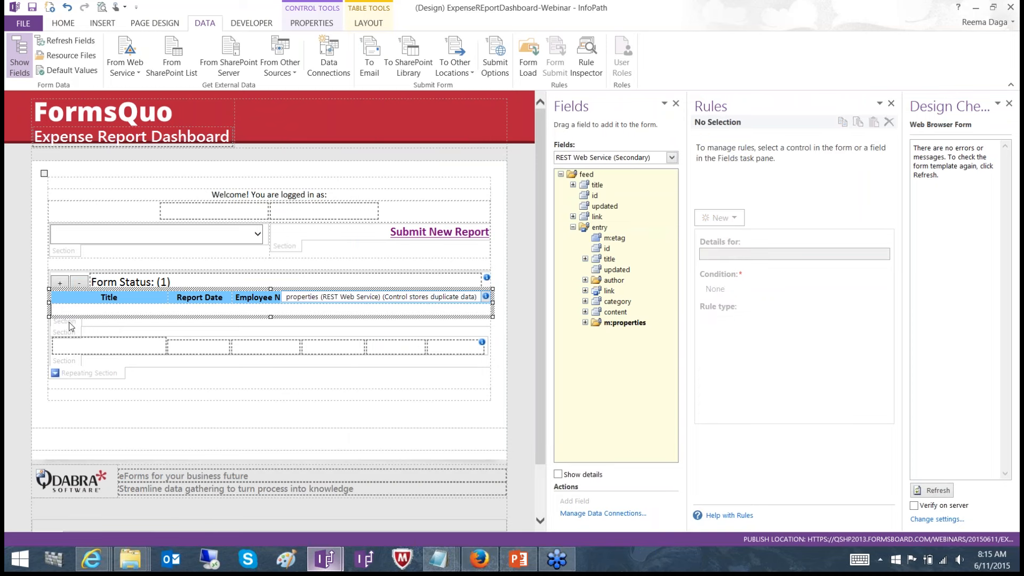
pyautogui.click(69, 322)
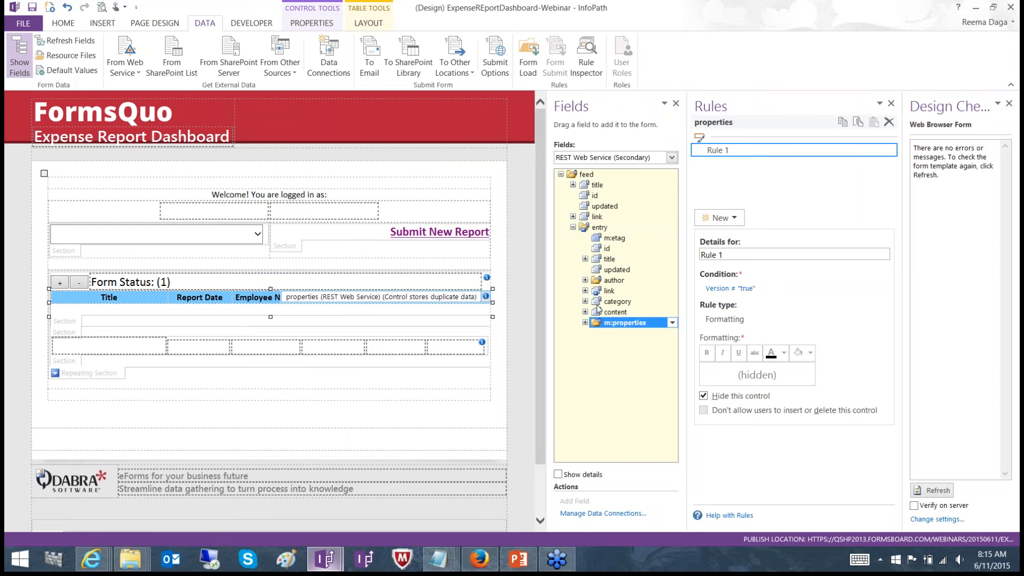
pyautogui.click(585, 323)
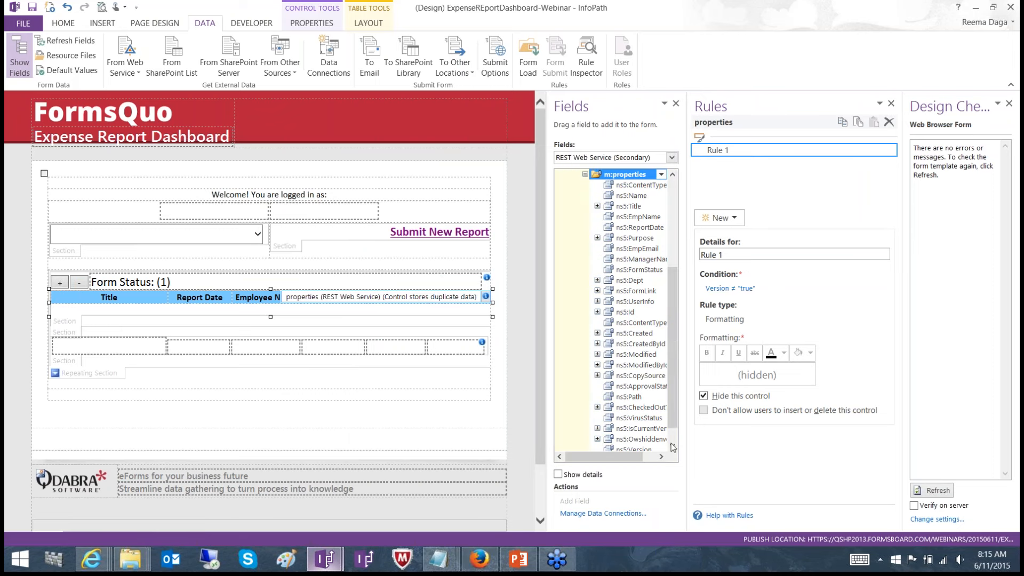
pyautogui.click(673, 445)
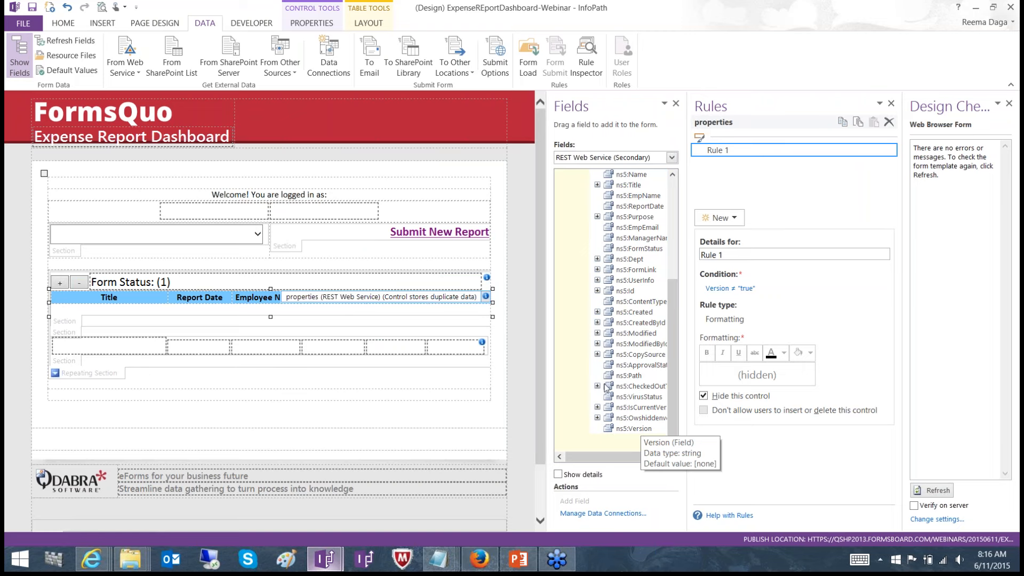
# Inspect the Form Status section's hide rule and view its calculated value's formula as XPath, closing the properties without changes
pyautogui.click(72, 336)
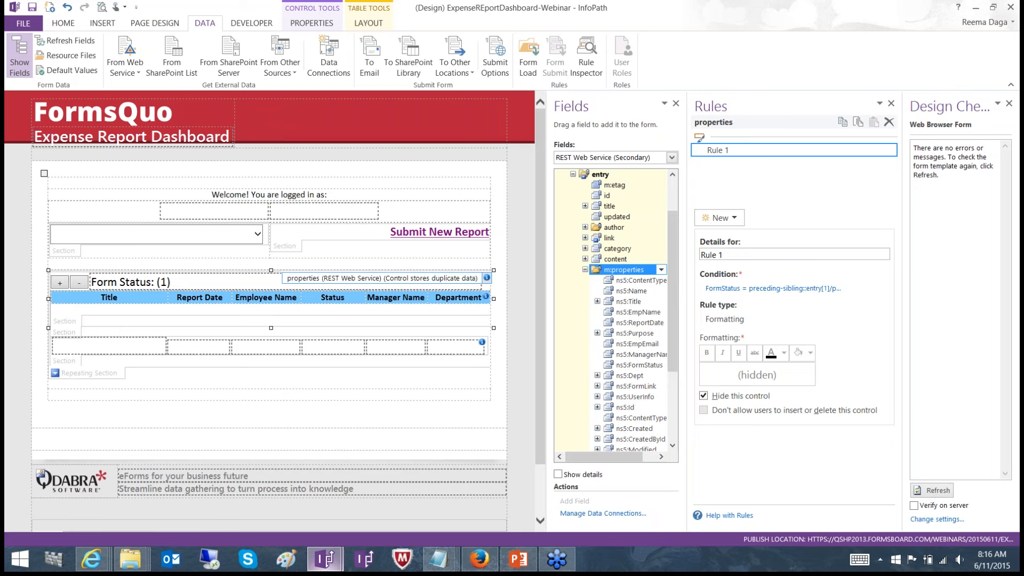
pyautogui.click(219, 281)
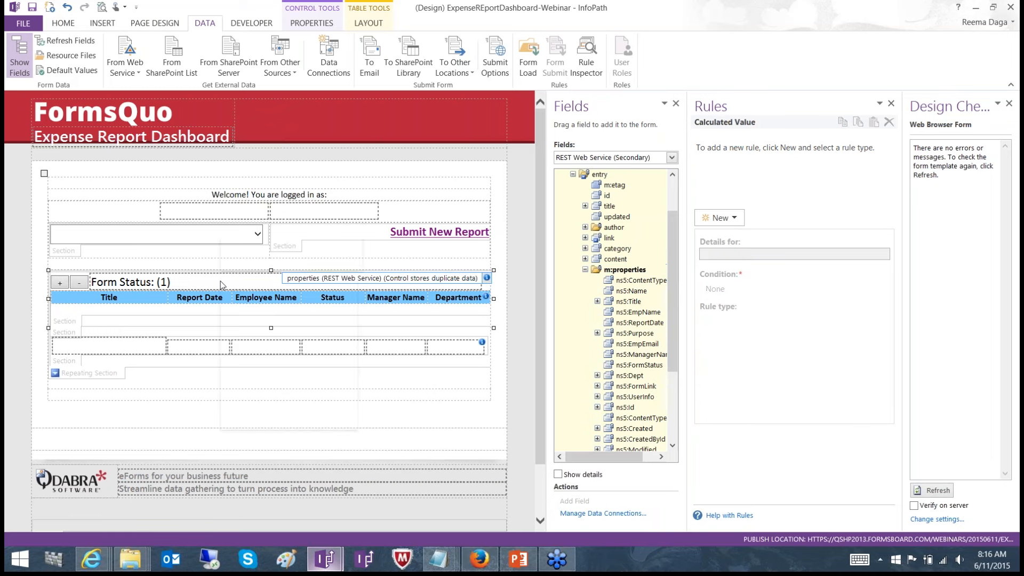
pyautogui.rightClick(220, 281)
pyautogui.click(283, 417)
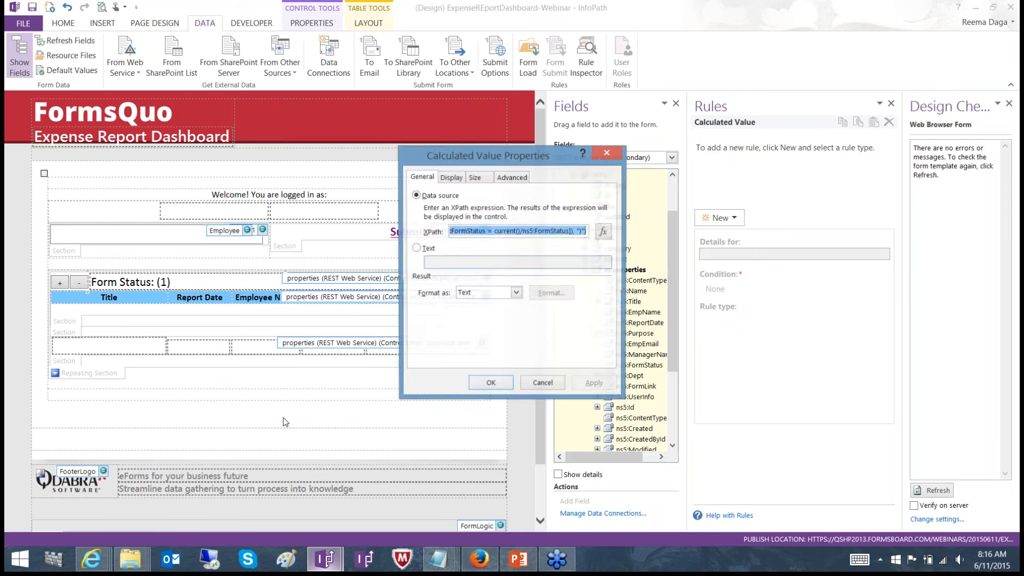
pyautogui.click(604, 231)
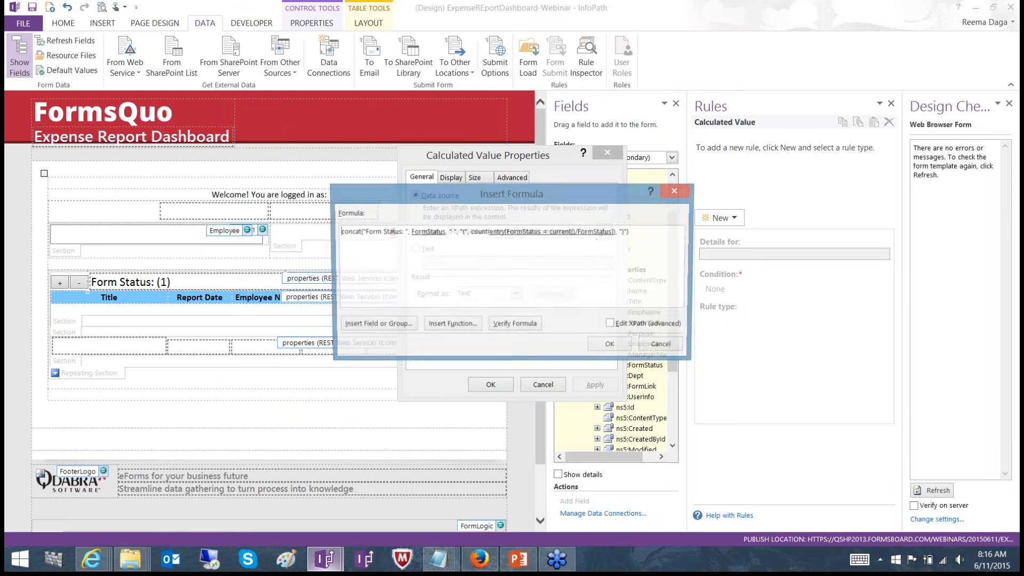
pyautogui.click(612, 325)
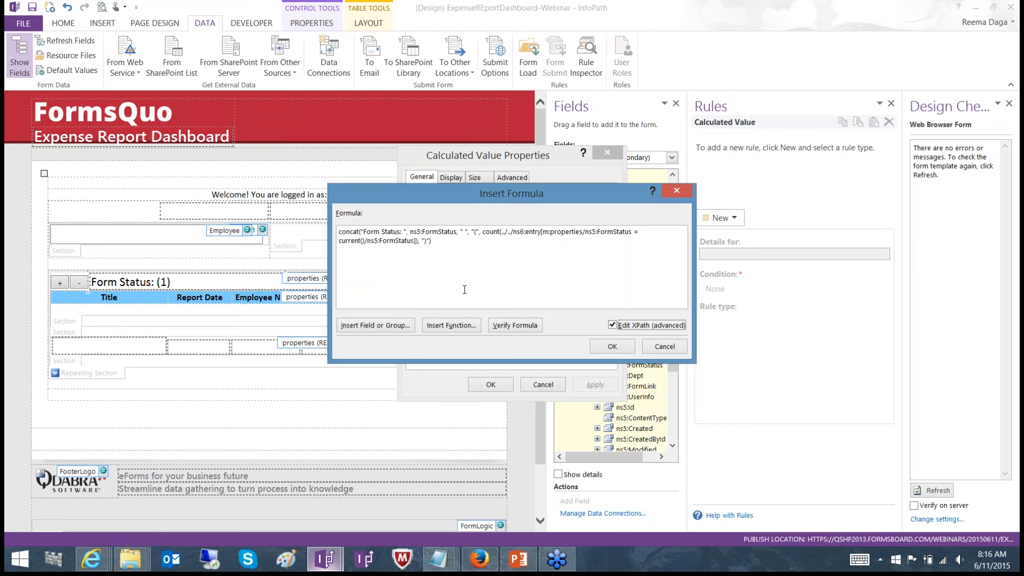
pyautogui.click(651, 350)
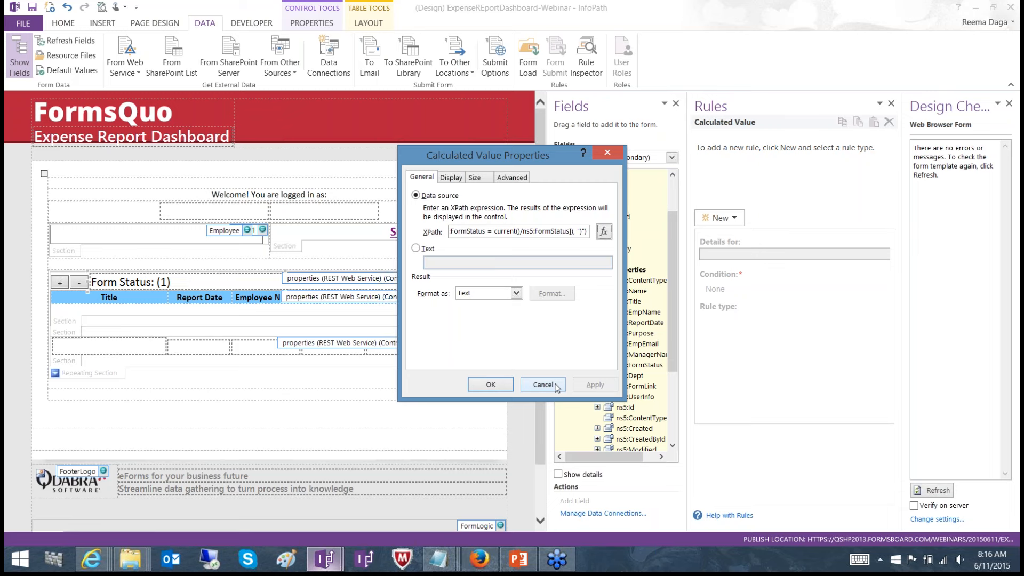
pyautogui.click(543, 385)
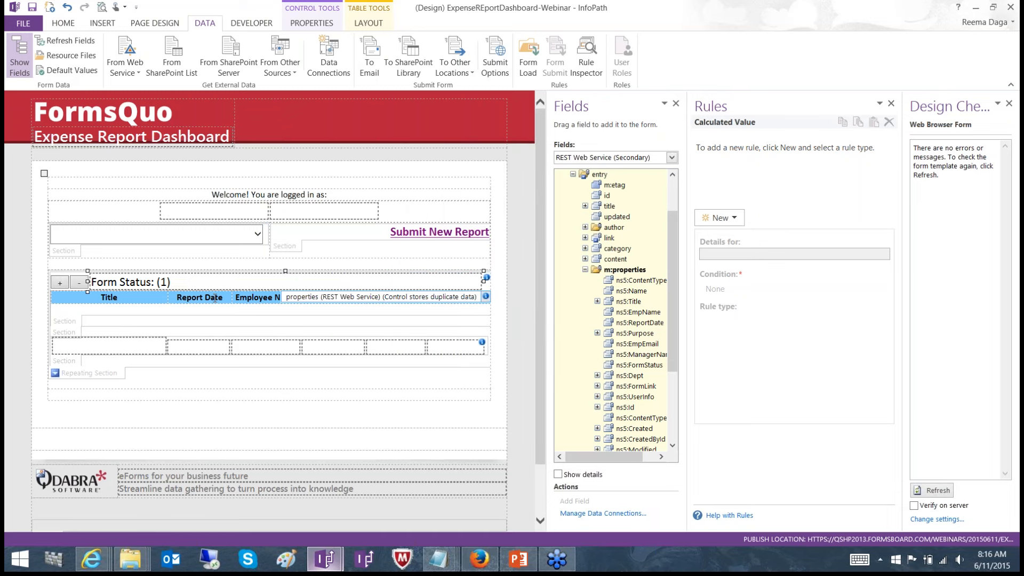
# Compare the column header section's rule with the report row section's rule, and view the latter's condition expression without changing it
pyautogui.click(72, 321)
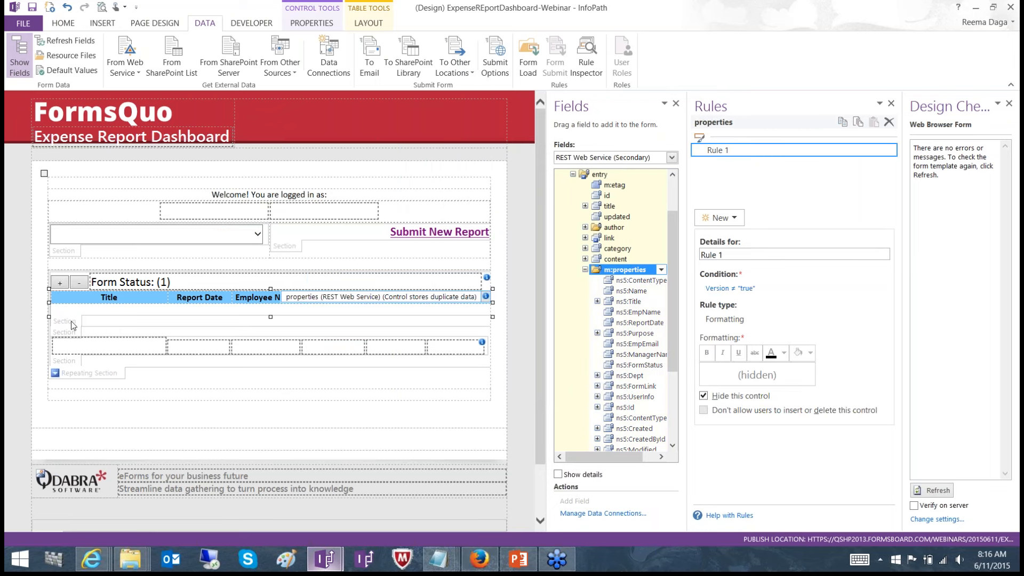
pyautogui.click(67, 360)
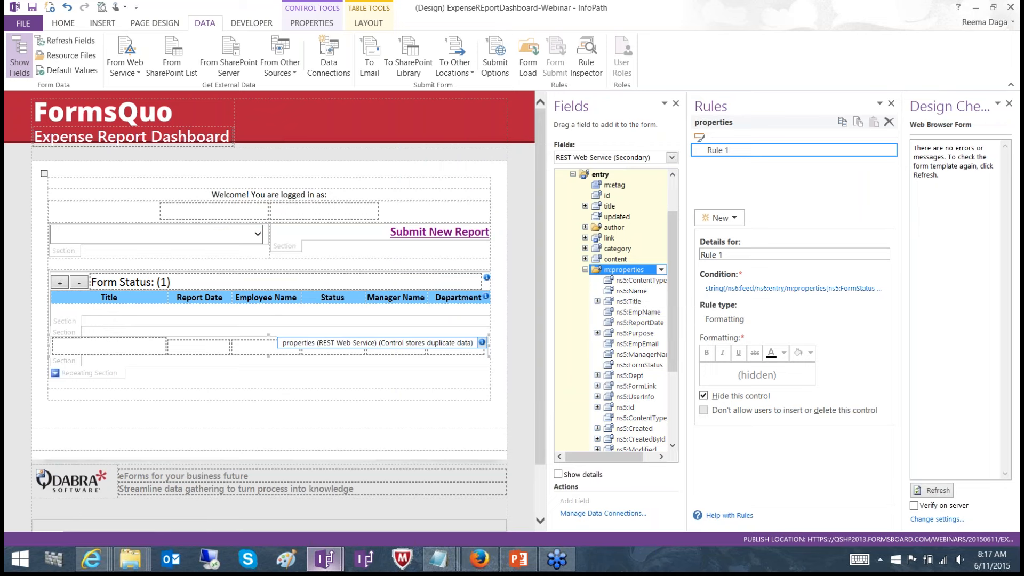
pyautogui.click(793, 289)
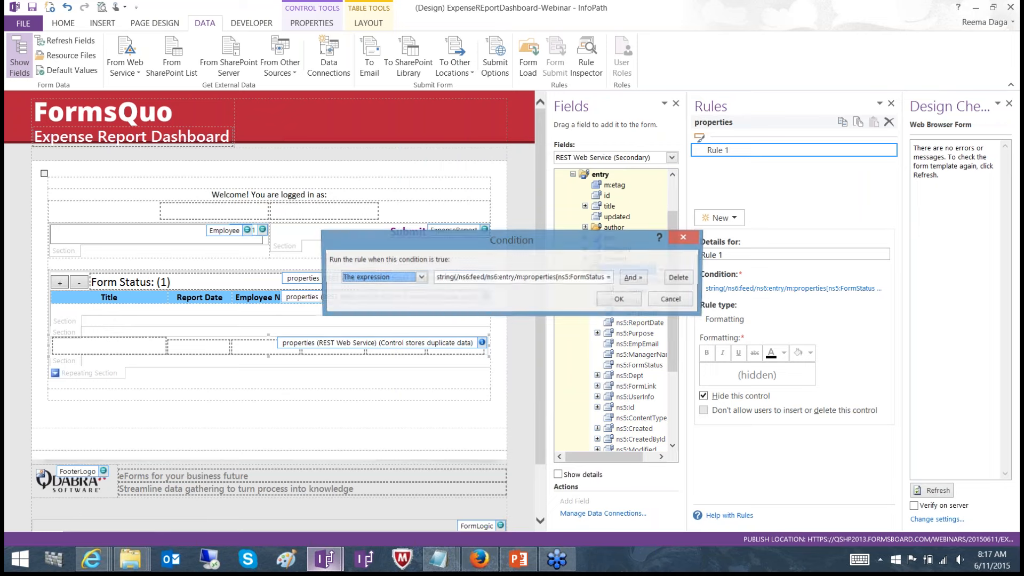
pyautogui.click(671, 300)
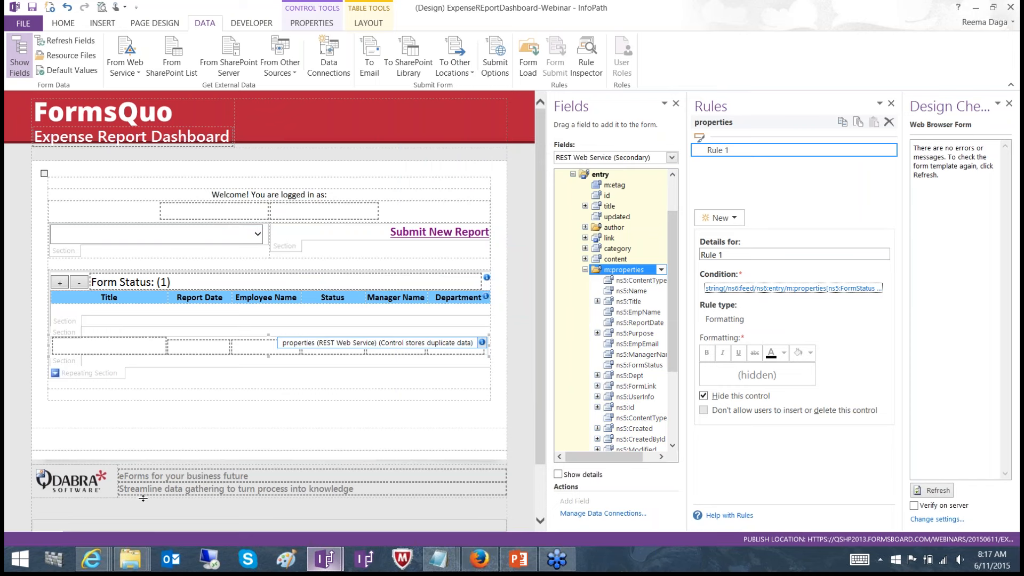
# View the SharePoint dashboard page in Internet Explorer and the ExpenseReports form's design in InfoPath
pyautogui.moveTo(94, 560)
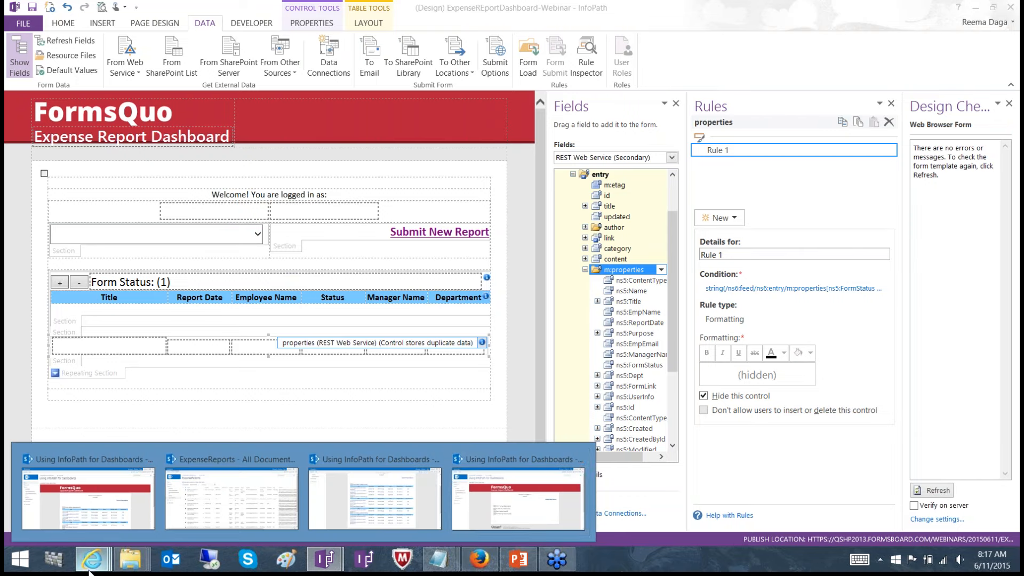
pyautogui.click(509, 469)
pyautogui.moveTo(331, 564)
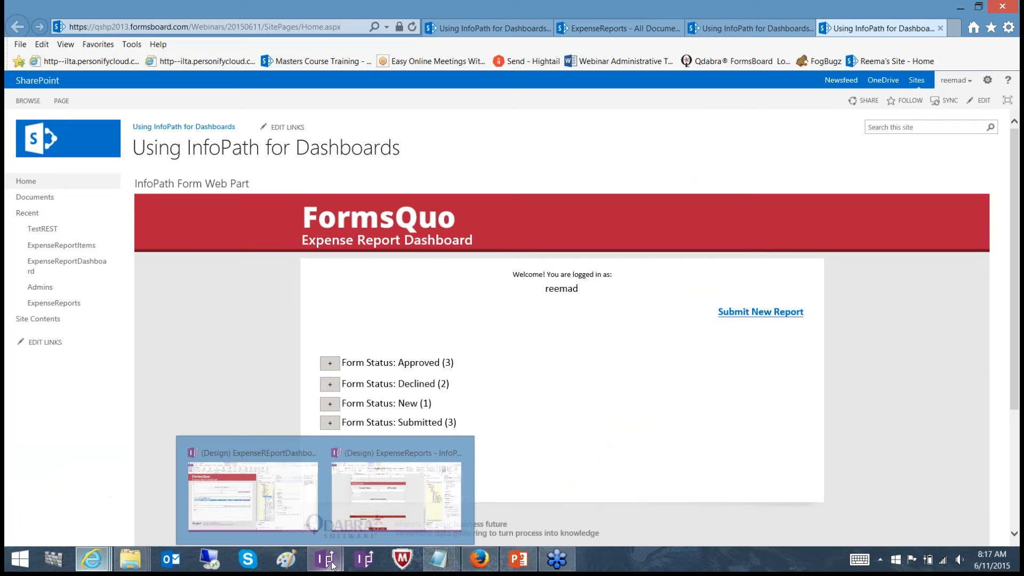
pyautogui.click(395, 449)
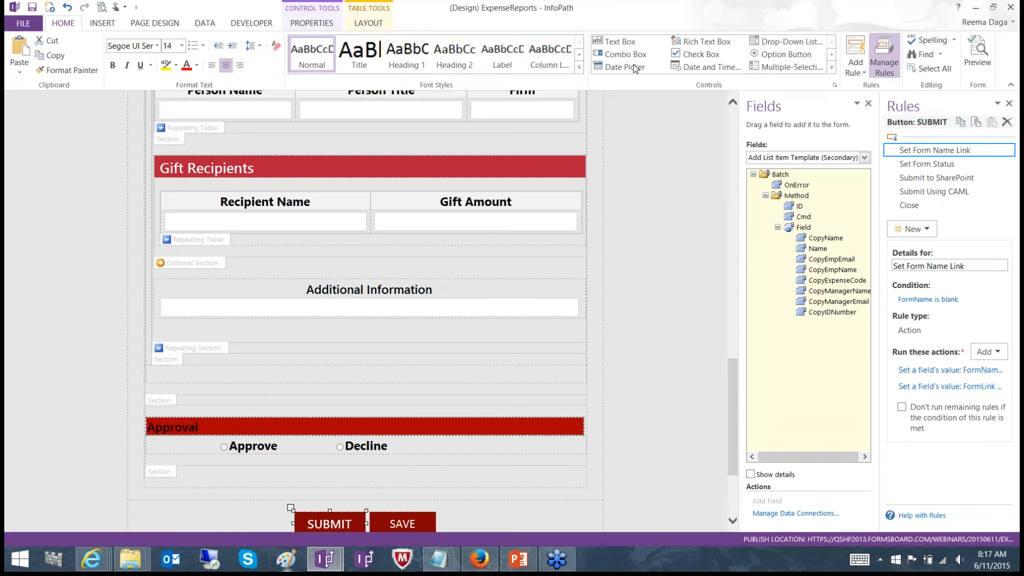
pyautogui.scroll(15, 734, 117)
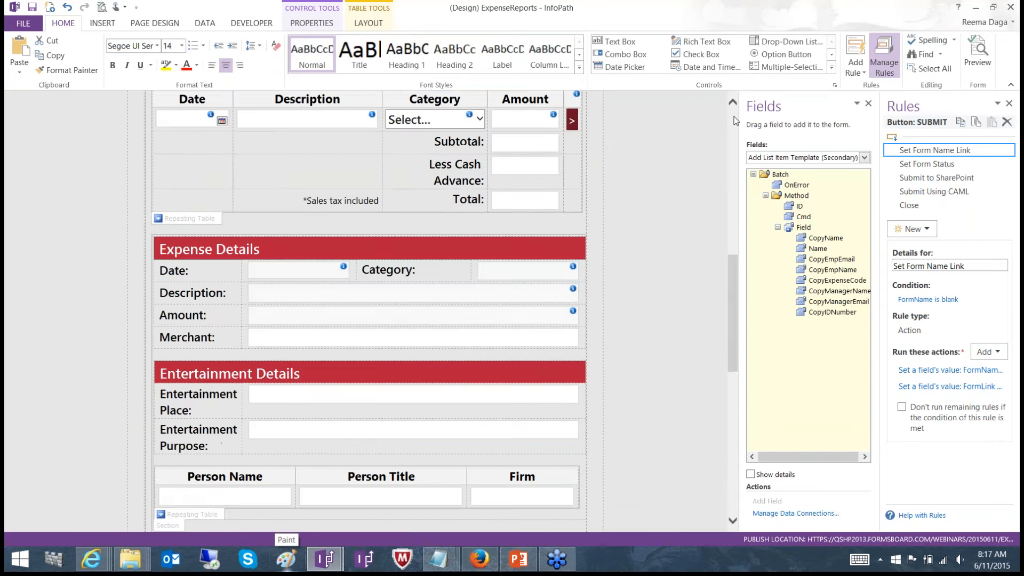
# Switch to Internet Explorer and start a new expense report in the ExpenseReports library
pyautogui.click(89, 569)
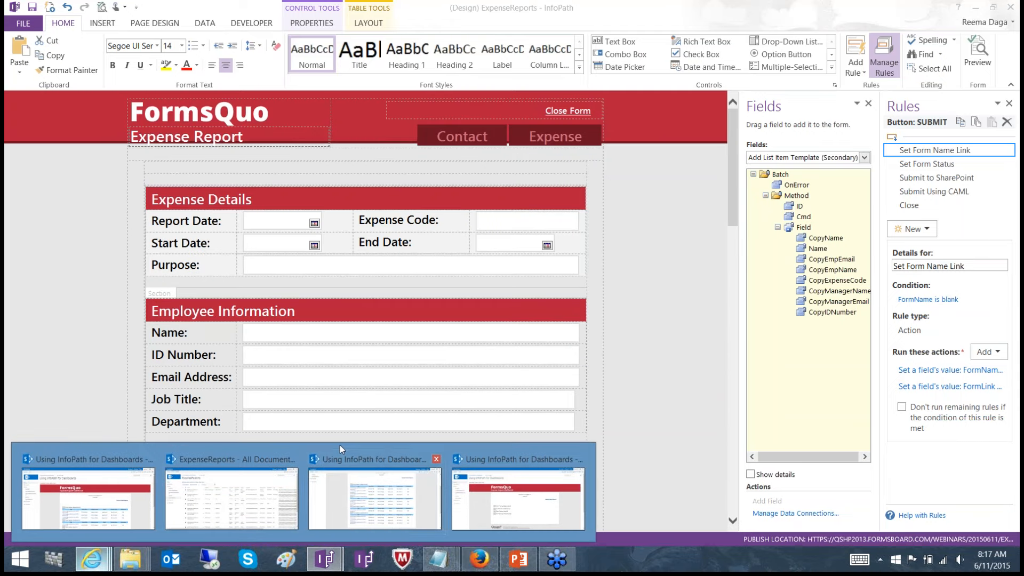
pyautogui.moveTo(355, 450)
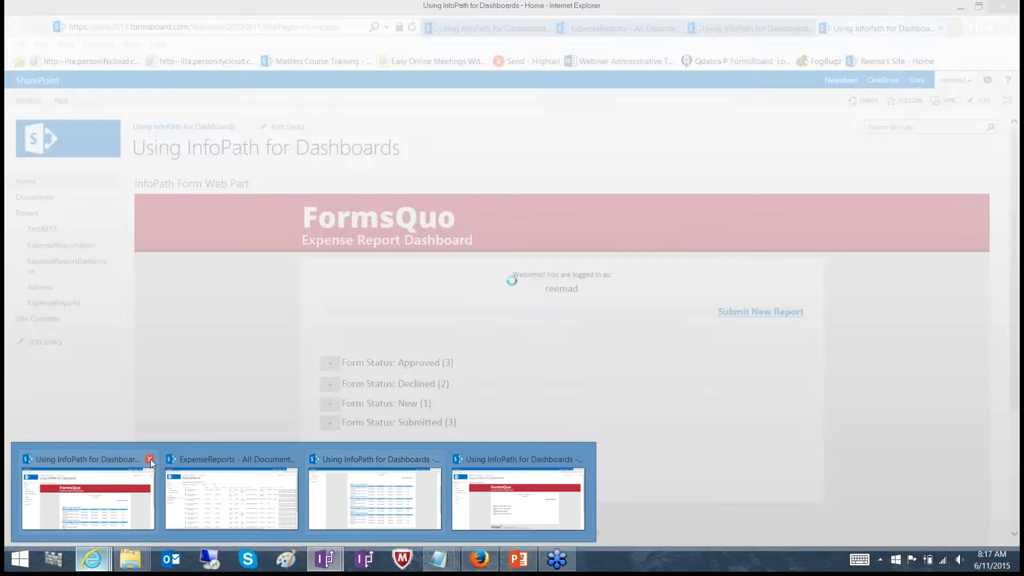
pyautogui.click(151, 459)
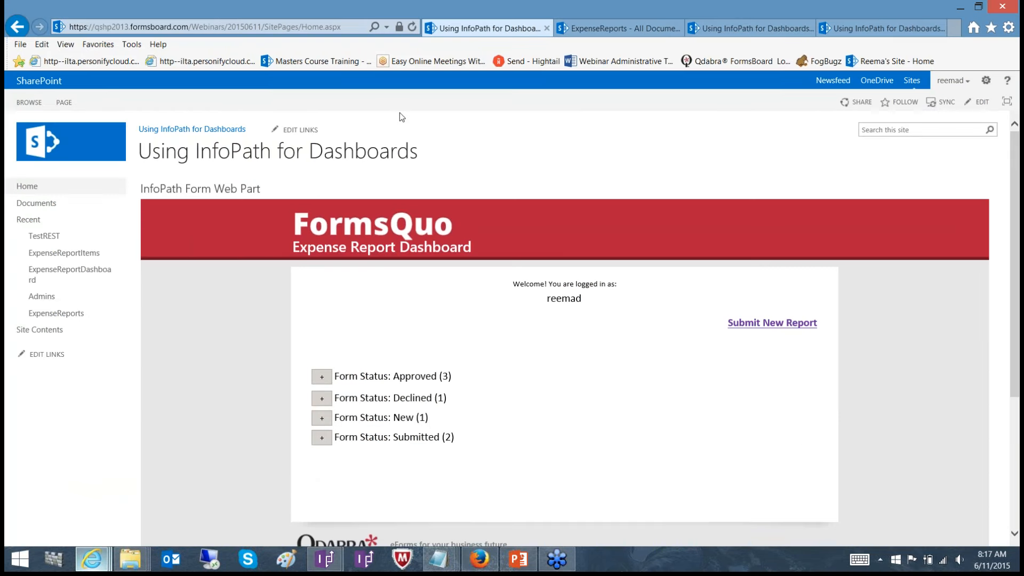
pyautogui.click(644, 31)
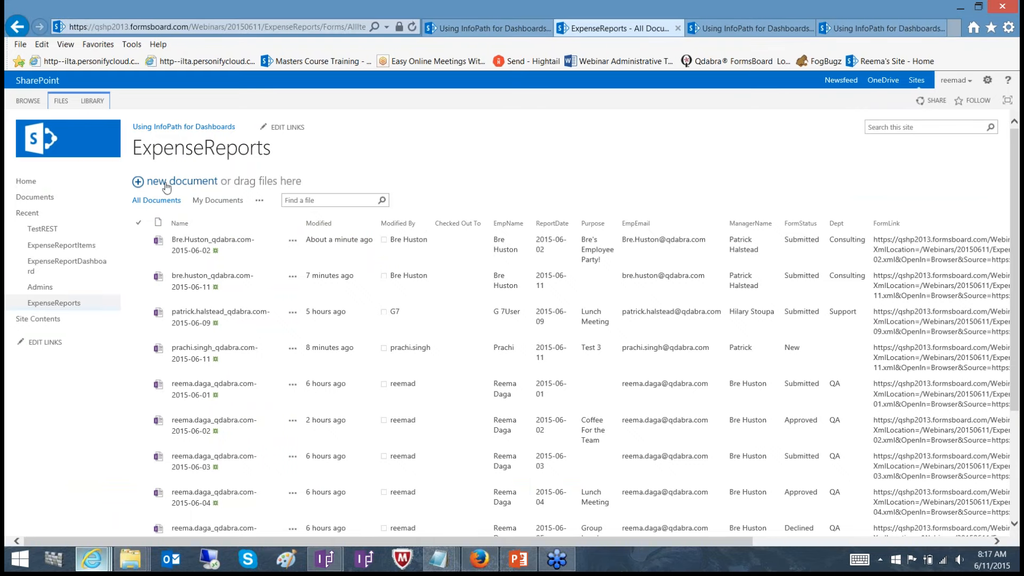
pyautogui.click(166, 185)
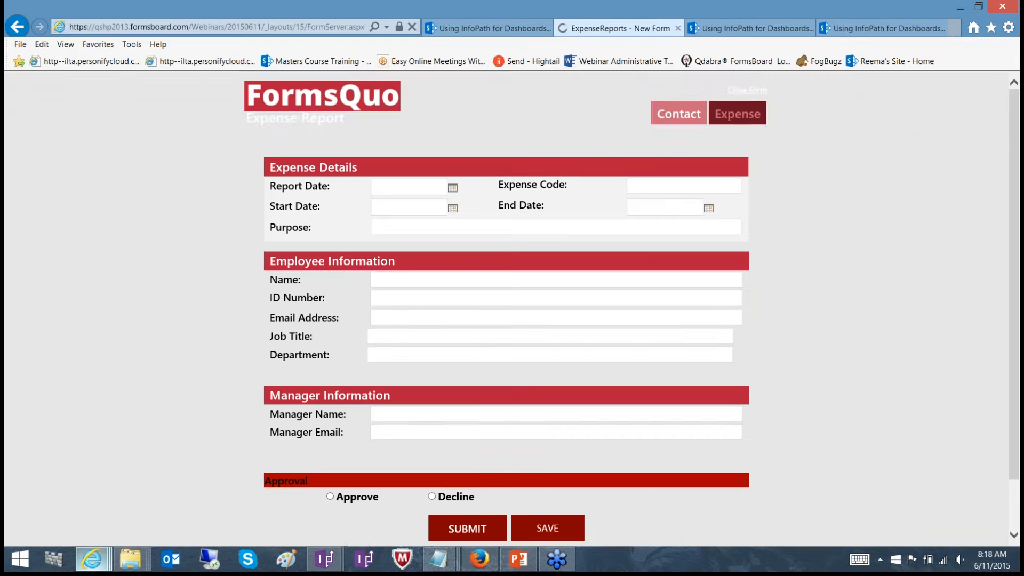
# Set the report date, start date and end date of the new expense report to 6/12/2015
pyautogui.click(453, 190)
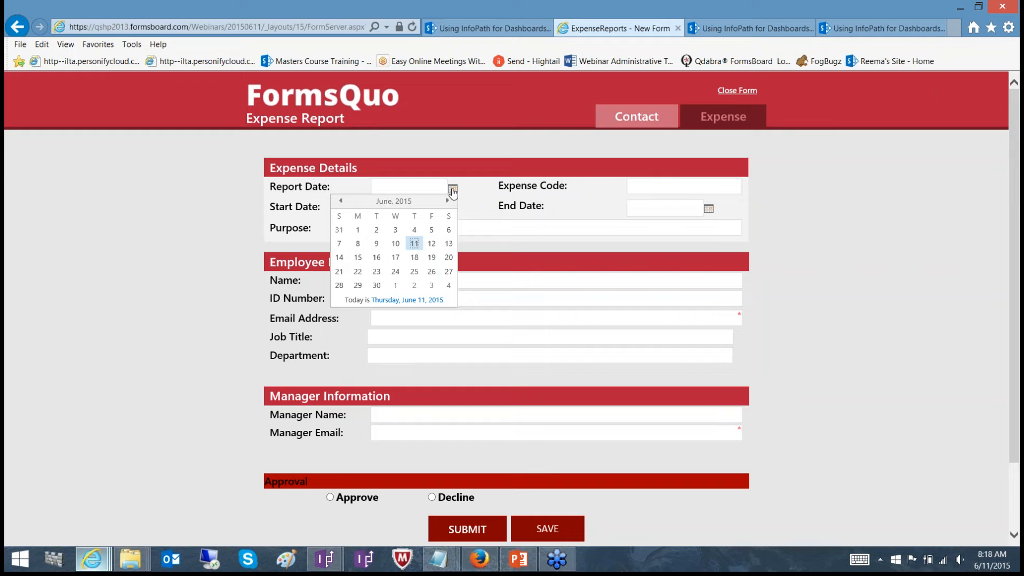
pyautogui.click(431, 246)
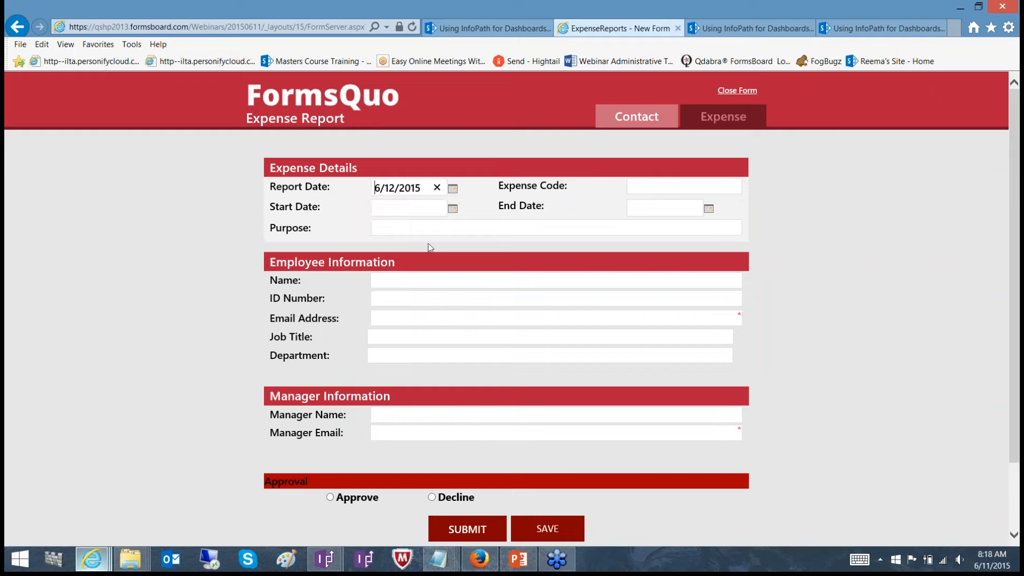
pyautogui.click(453, 210)
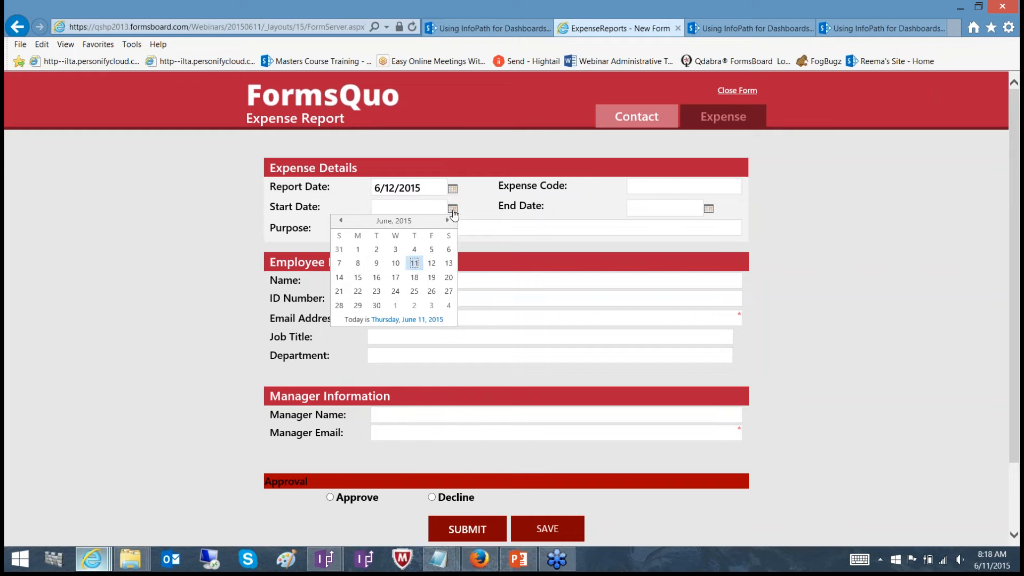
pyautogui.click(432, 265)
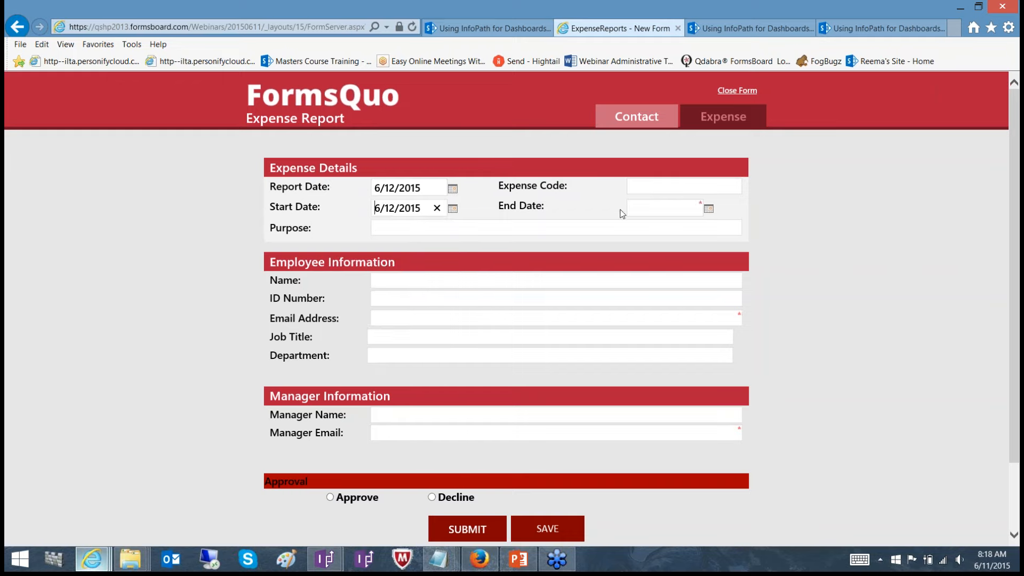
pyautogui.click(708, 210)
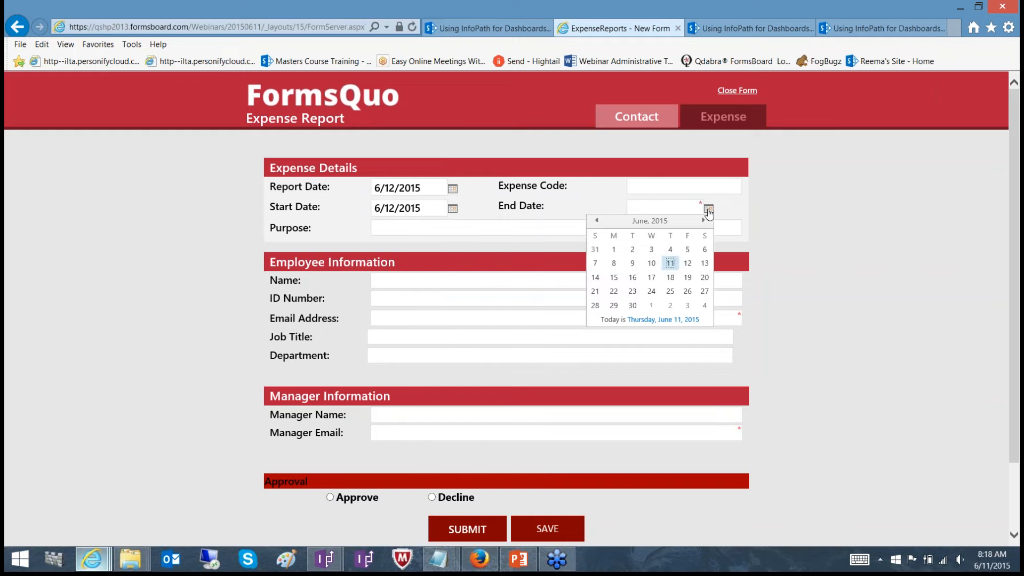
pyautogui.click(686, 264)
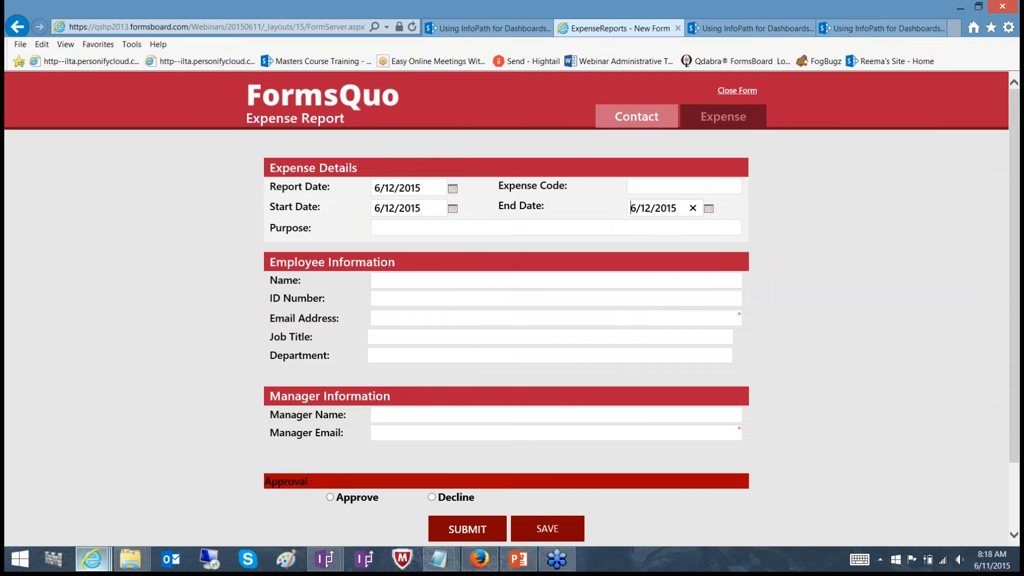
# Look at the dashboard's status groups and set the new report's purpose to "Test for Approve"
pyautogui.click(482, 27)
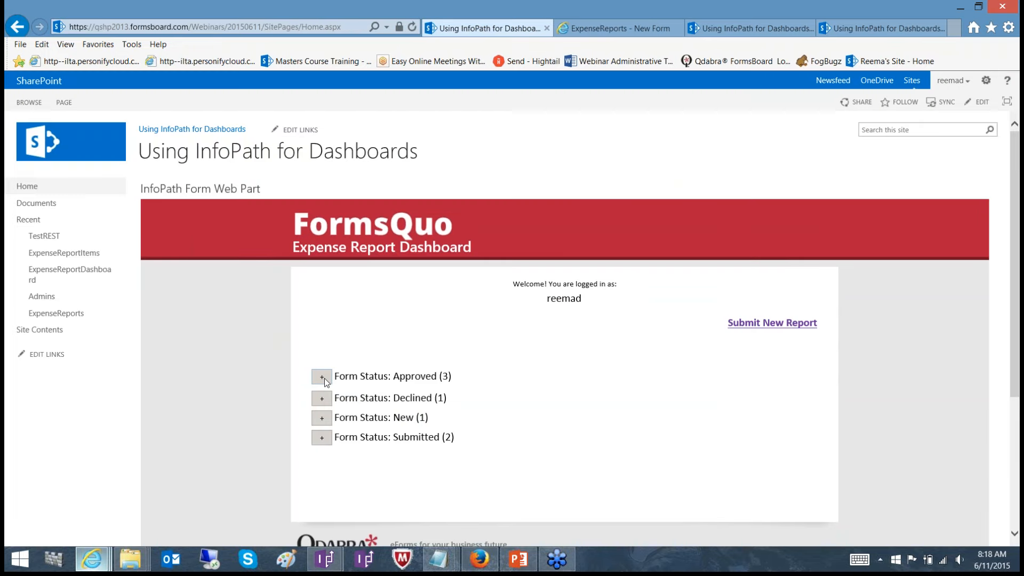
pyautogui.click(621, 24)
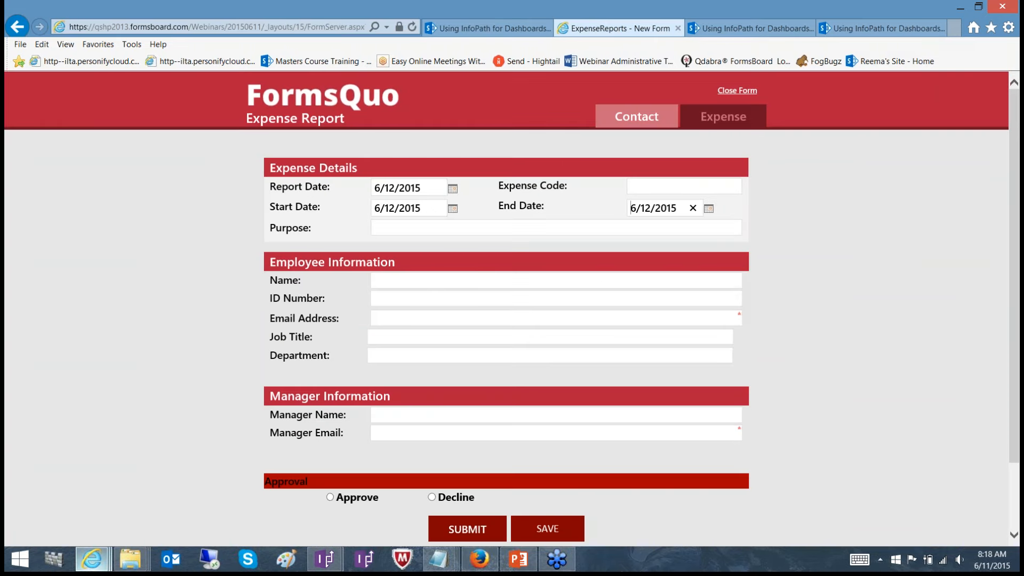
pyautogui.click(421, 229)
pyautogui.write('Tes')
pyautogui.press('BackSpace')
pyautogui.write('st for Approve')
# Enter the employee's name, ID number and email address in the Employee Information section
pyautogui.click(415, 284)
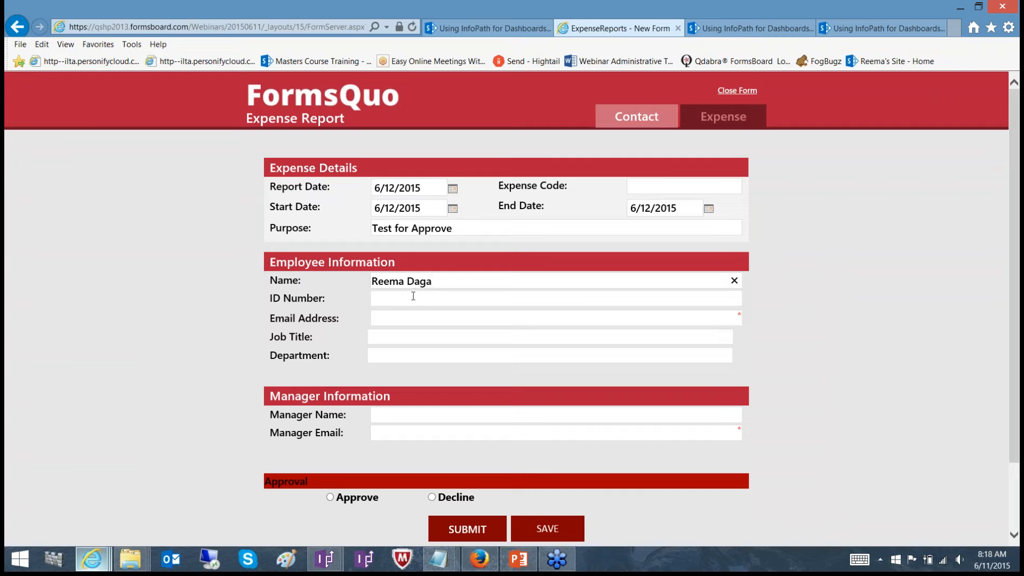
pyautogui.click(413, 296)
pyautogui.write('RD800')
pyautogui.click(403, 319)
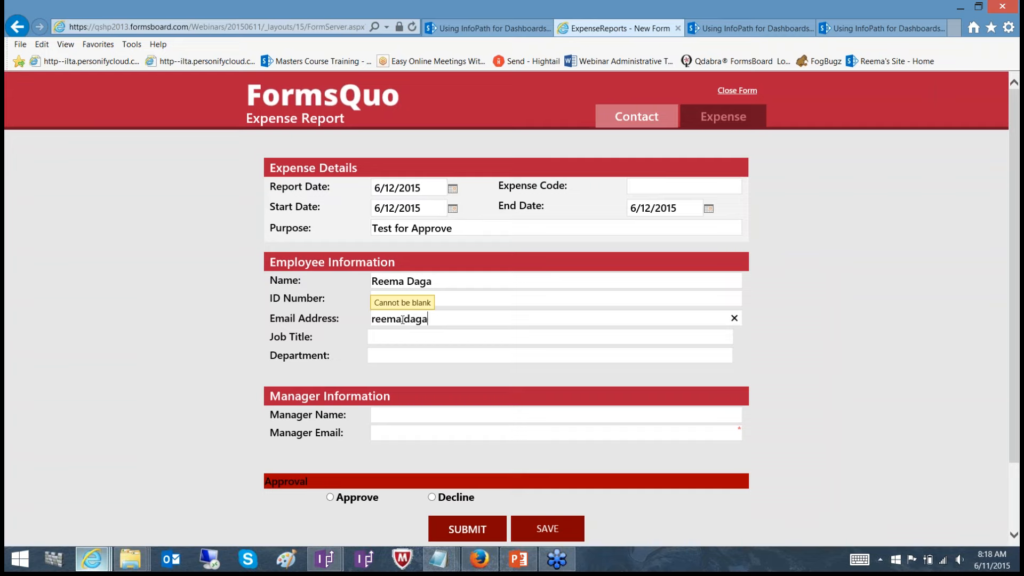
# Set both the employee's job title and department to "Support"
pyautogui.click(402, 340)
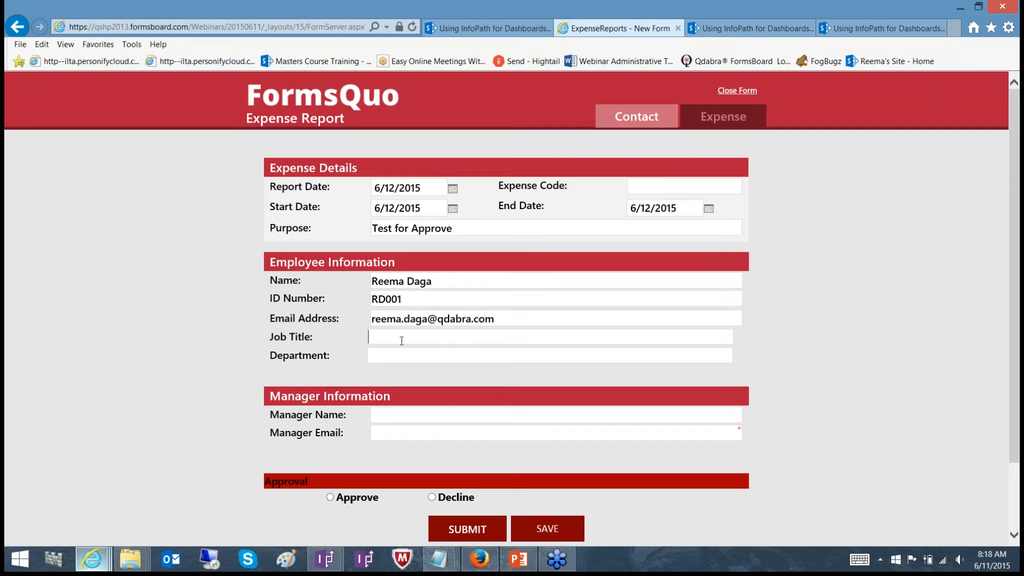
pyautogui.write('Support')
pyautogui.click(396, 355)
pyautogui.write('Support')
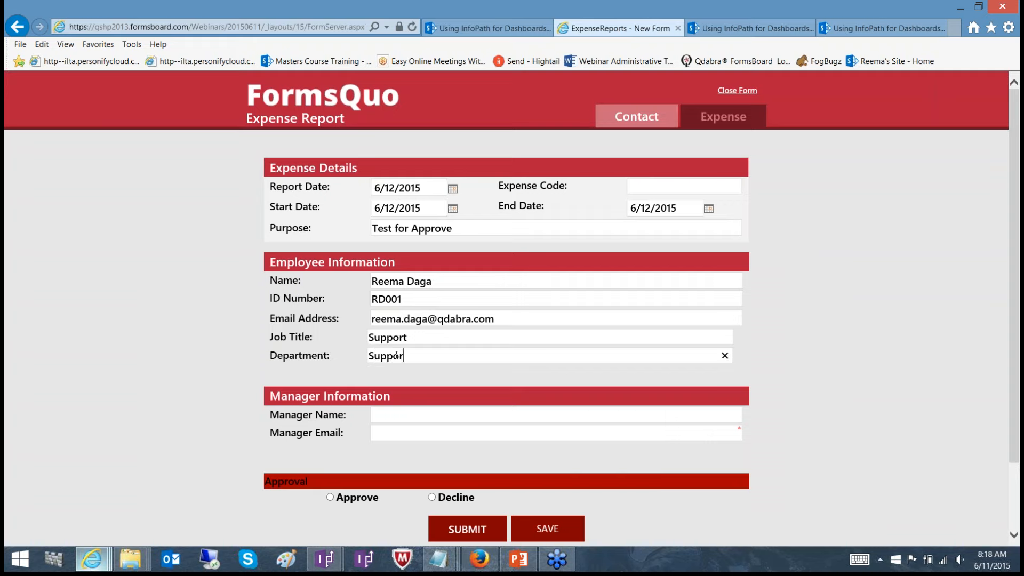
# Enter the manager's name and email address, and submit the report with the Approve option selected
pyautogui.click(395, 411)
pyautogui.click(402, 434)
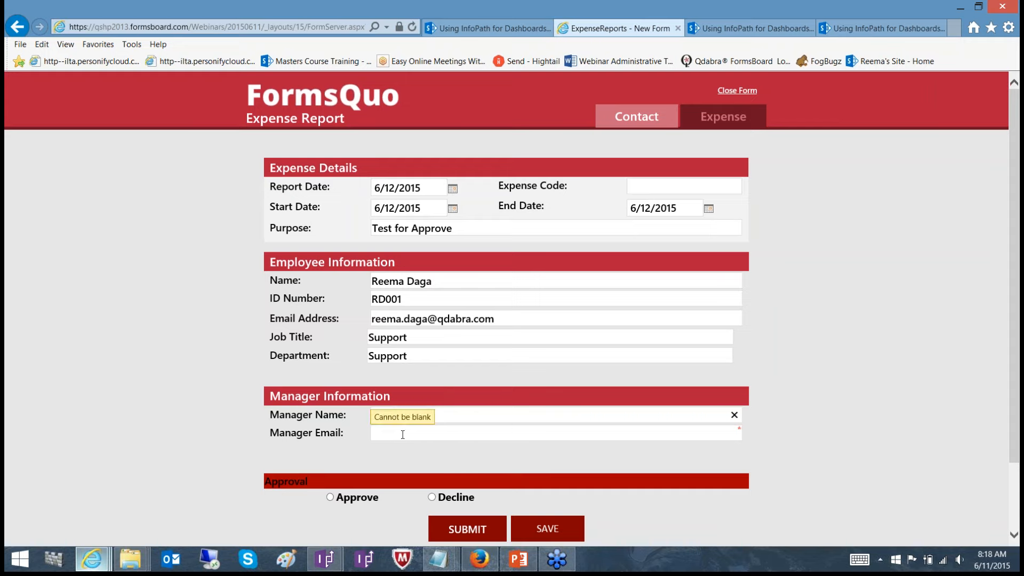
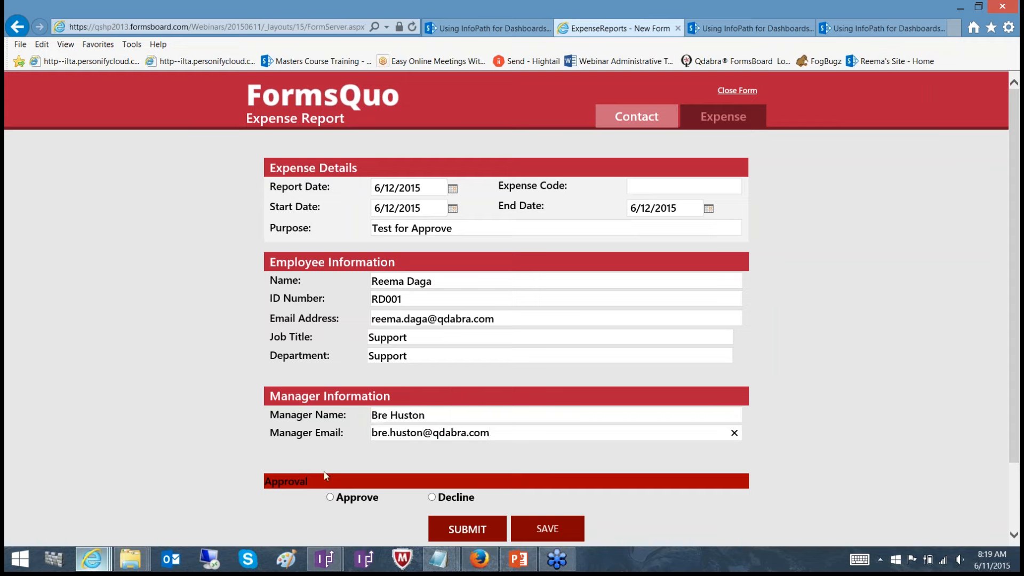
pyautogui.click(331, 497)
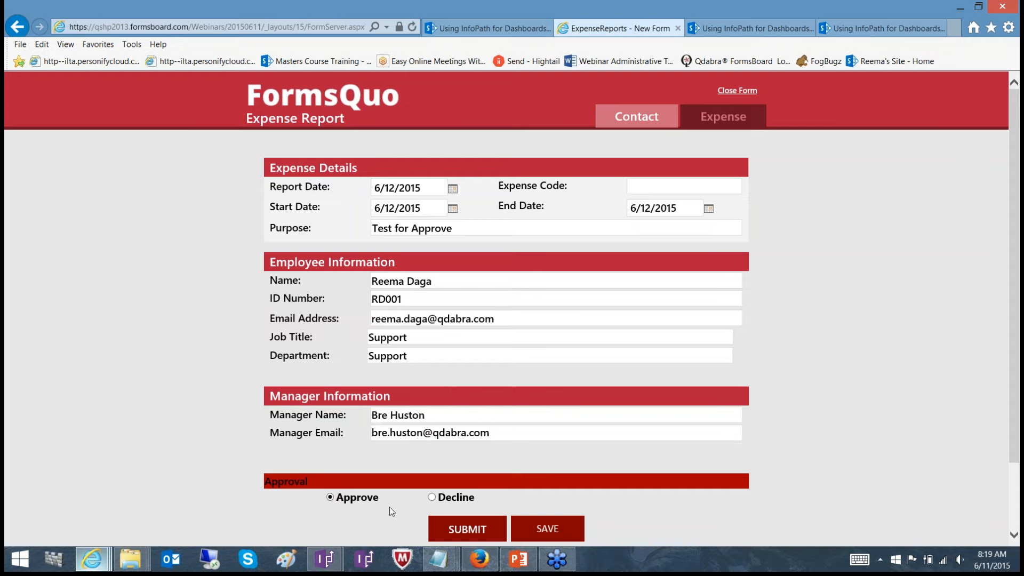
pyautogui.click(459, 529)
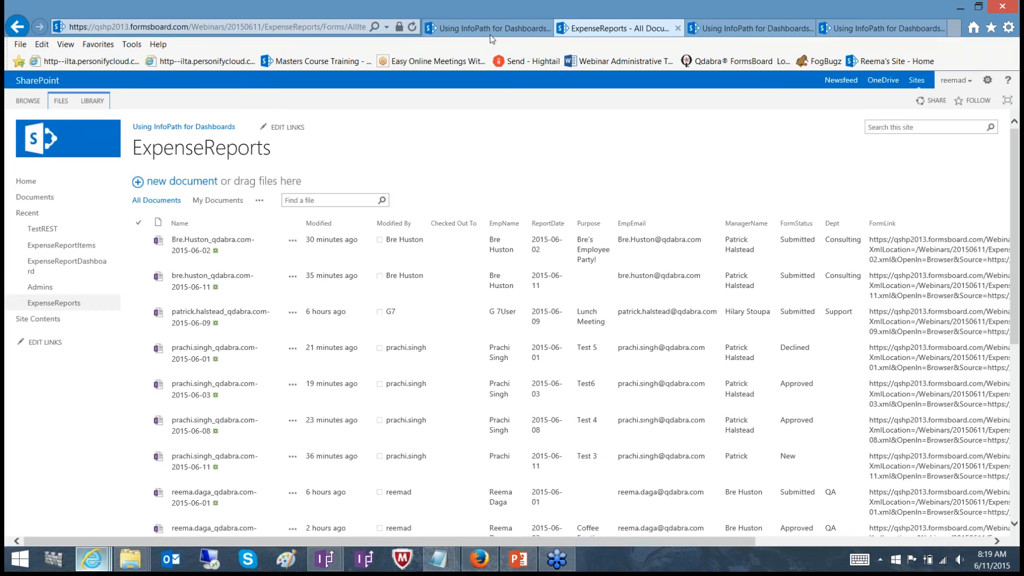
# Reload the Using InfoPath for Dashboards page and expand the Approved status group to review its reports
pyautogui.click(494, 30)
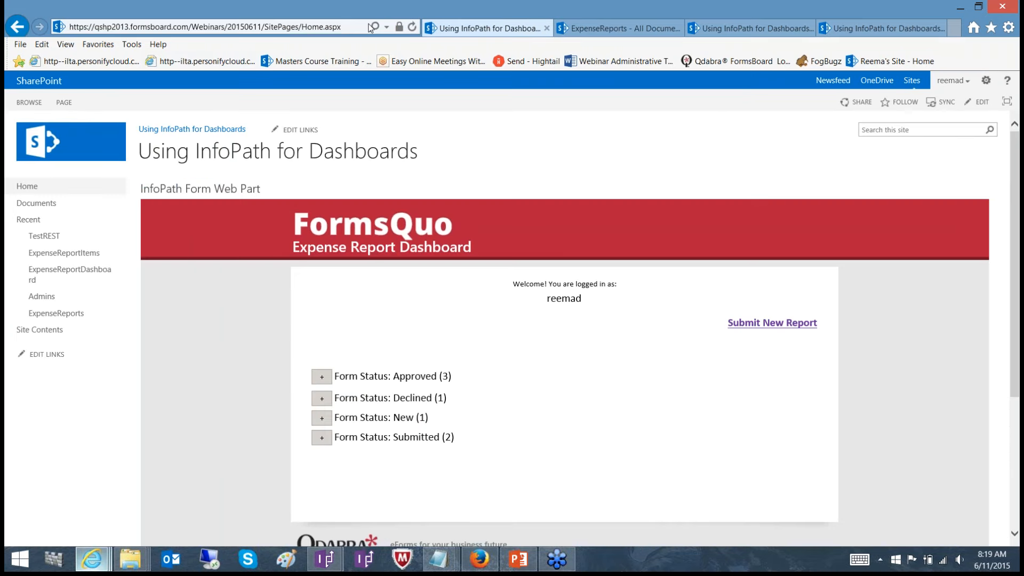
pyautogui.click(412, 28)
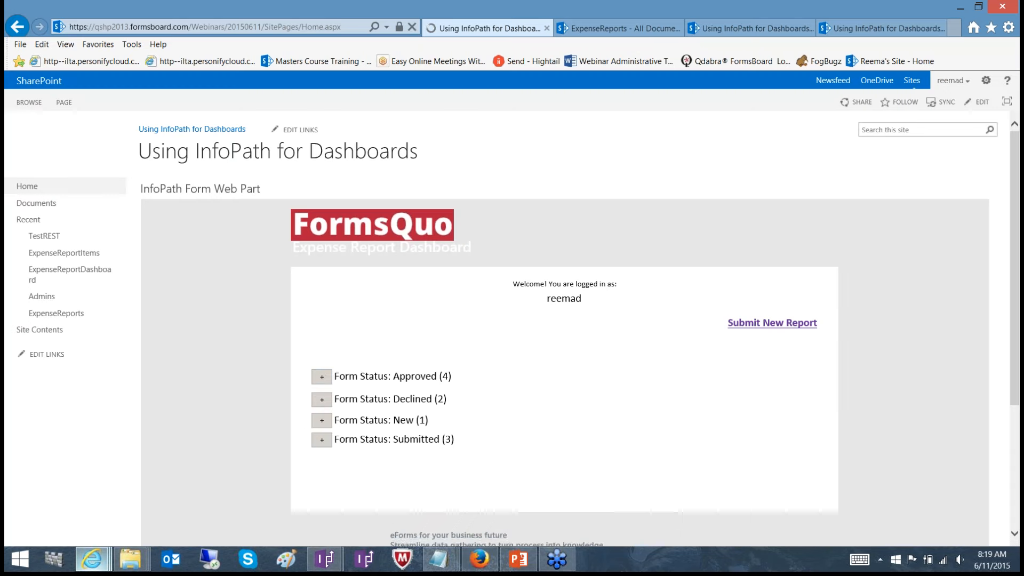
pyautogui.click(322, 376)
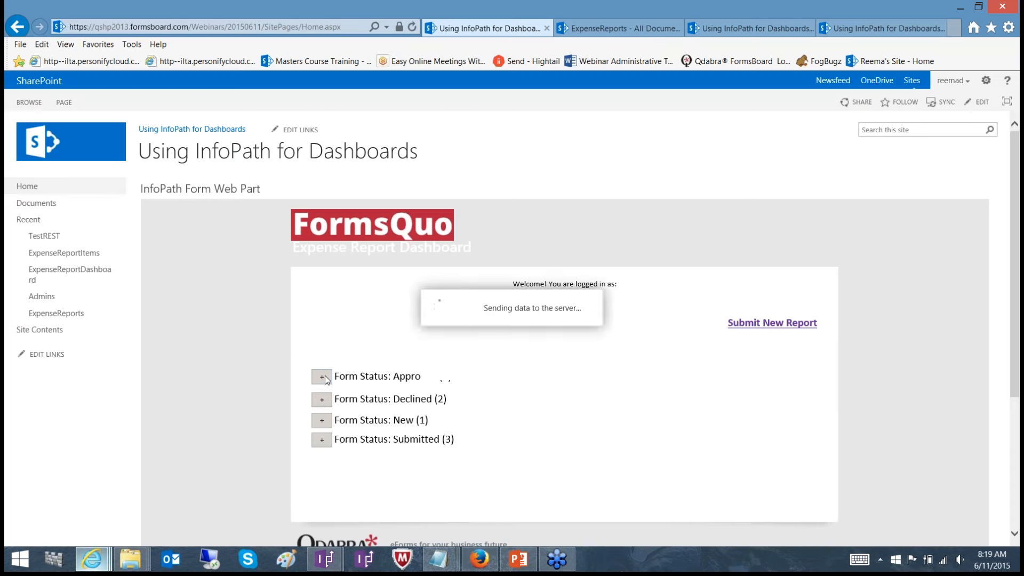
pyautogui.click(1014, 534)
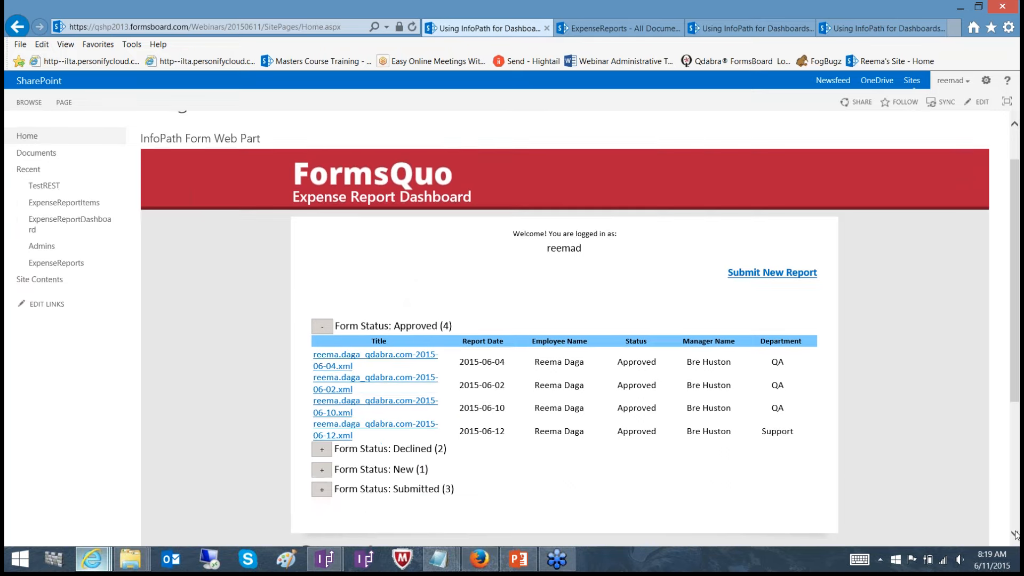
pyautogui.scroll(-2, 1015, 534)
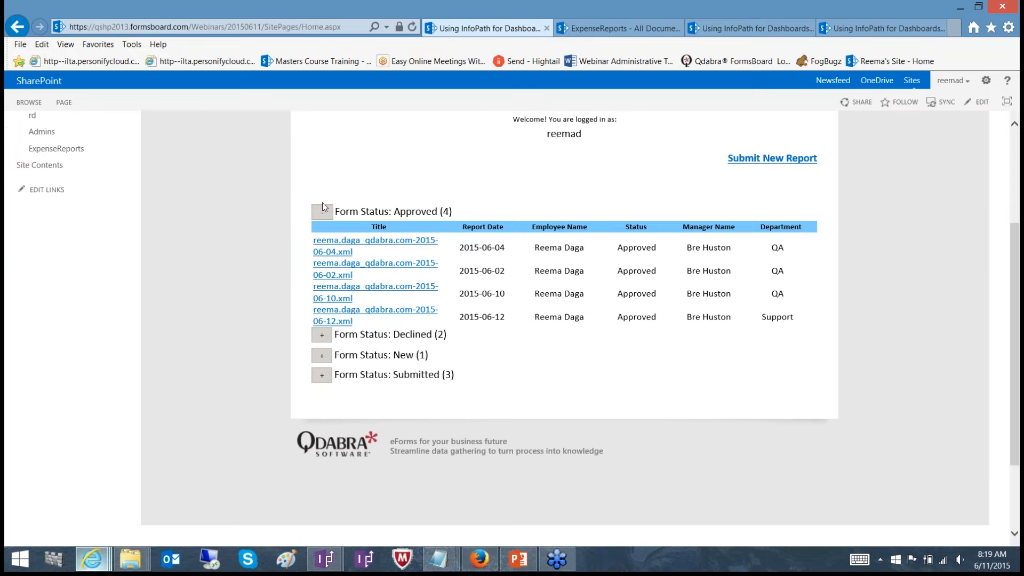
# Switch to the dashboard form's design in InfoPath and inspect the rules of the + and - buttons
pyautogui.moveTo(329, 556)
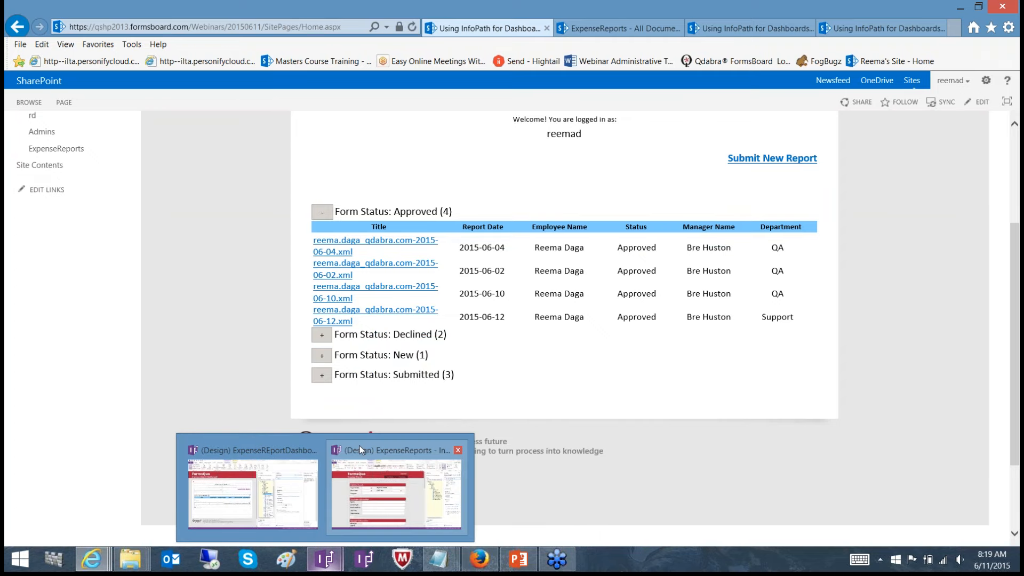
pyautogui.moveTo(350, 450)
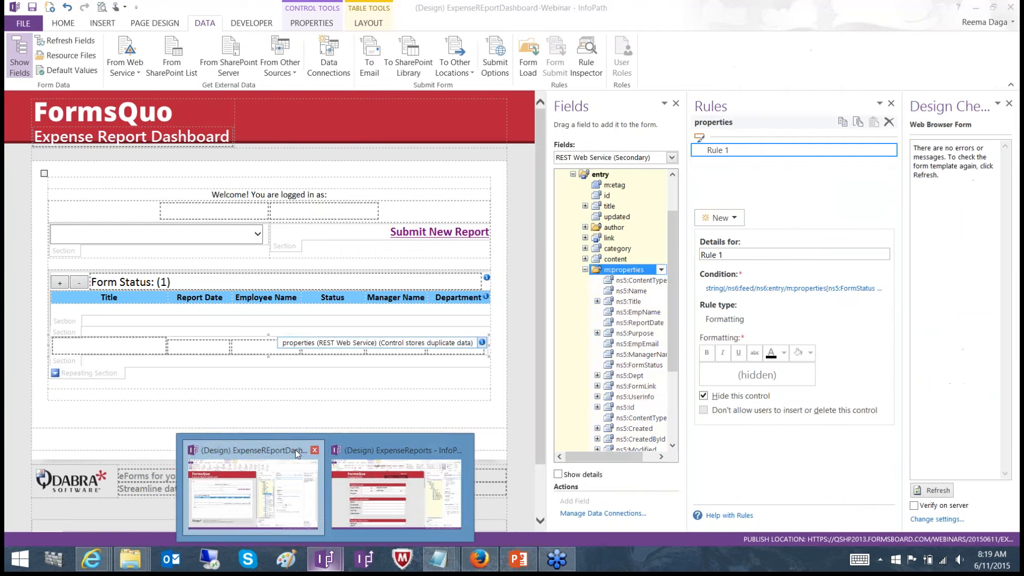
pyautogui.click(256, 450)
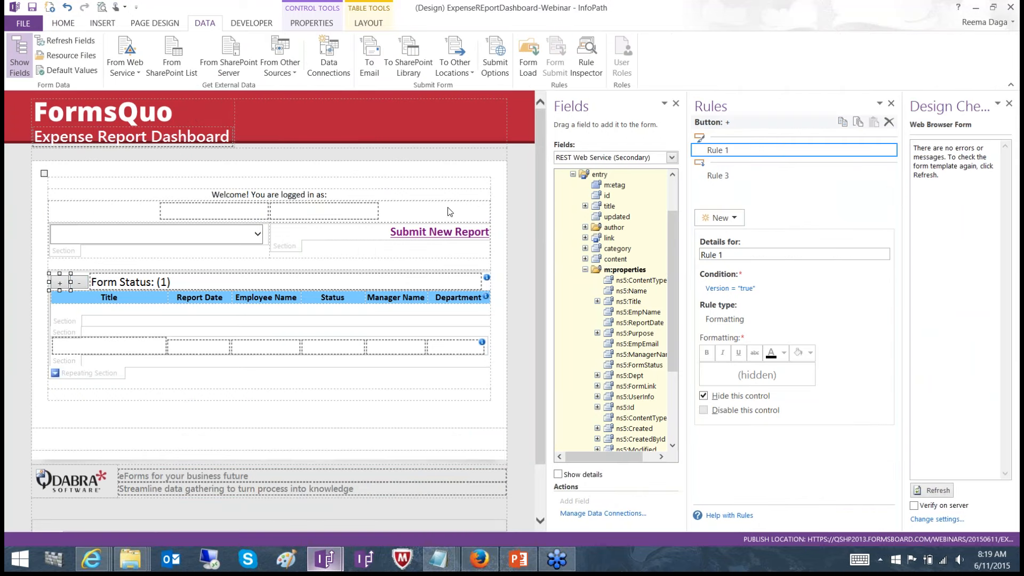
pyautogui.click(729, 176)
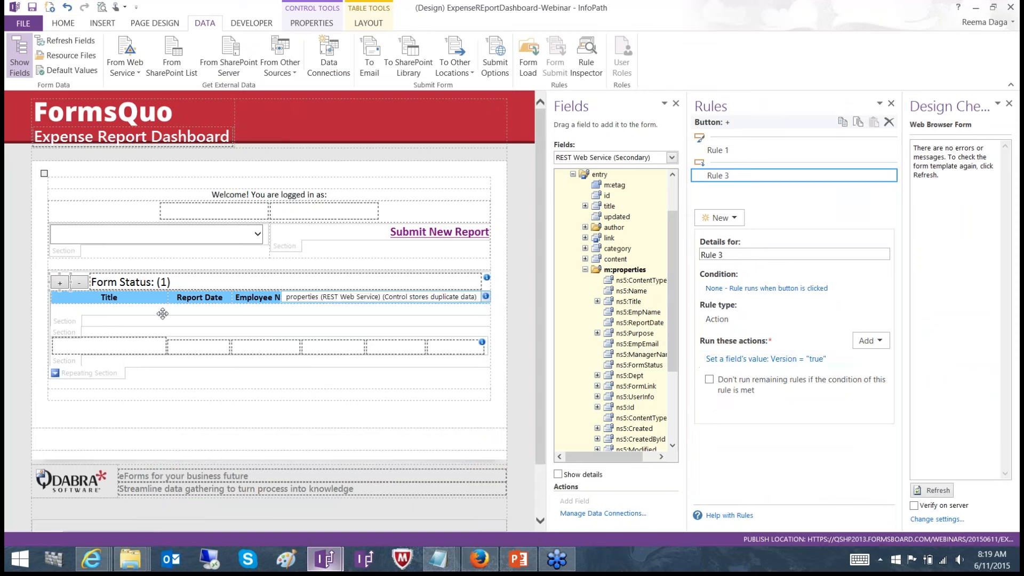
pyautogui.click(85, 284)
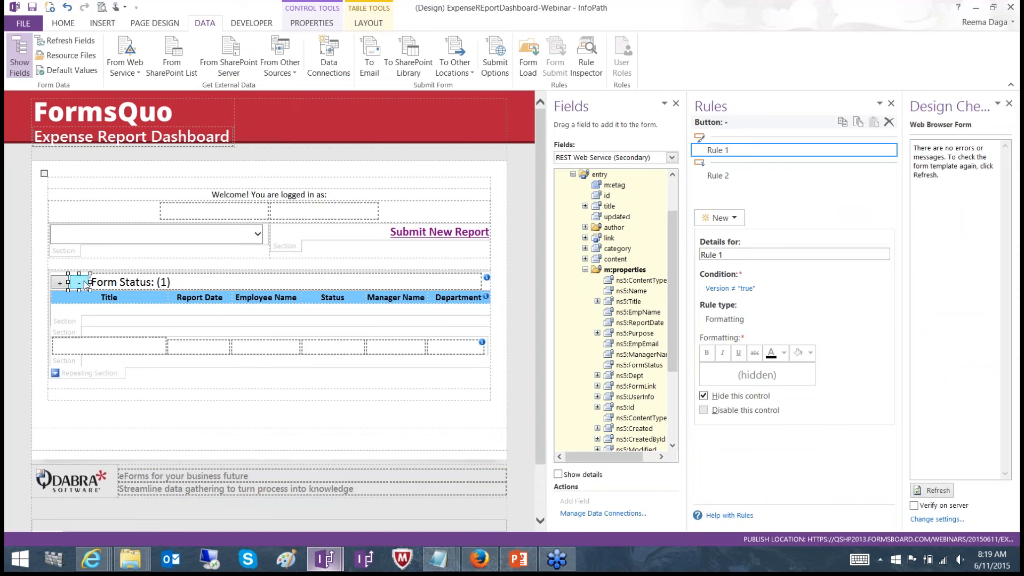
pyautogui.click(734, 178)
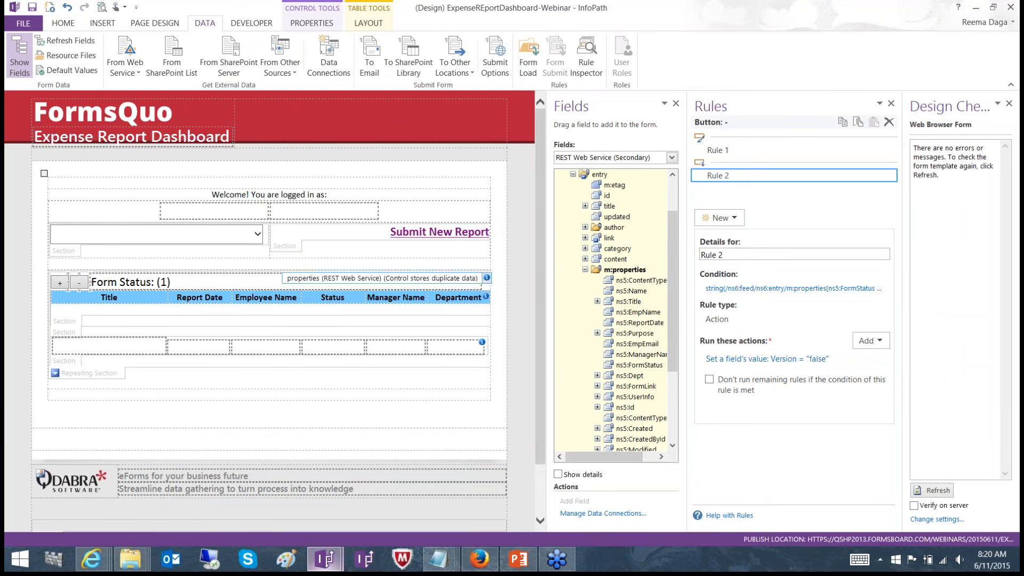
# Inspect the formatting rule and the action rule attached to the dashboard's + button
pyautogui.click(61, 284)
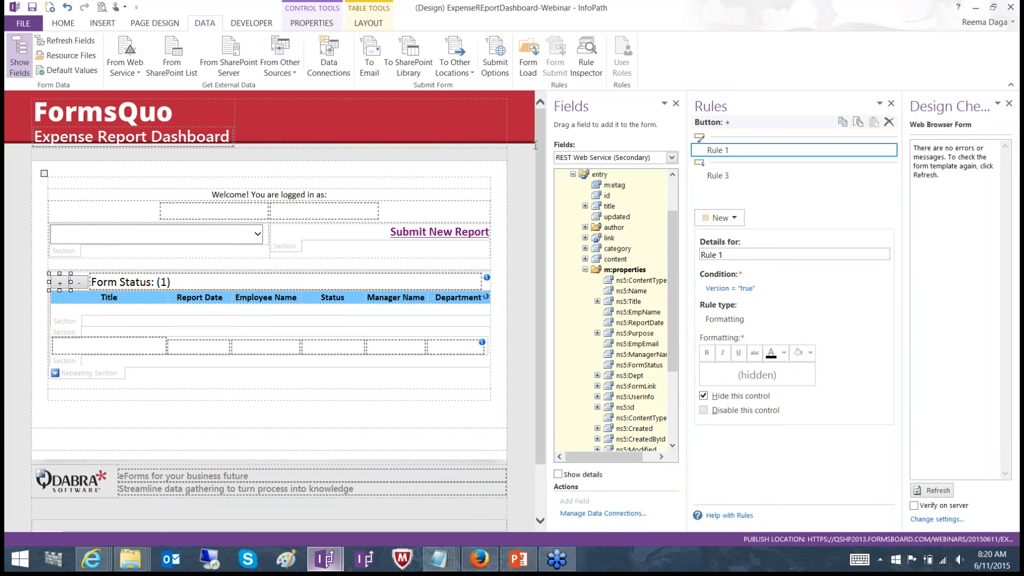
pyautogui.click(711, 176)
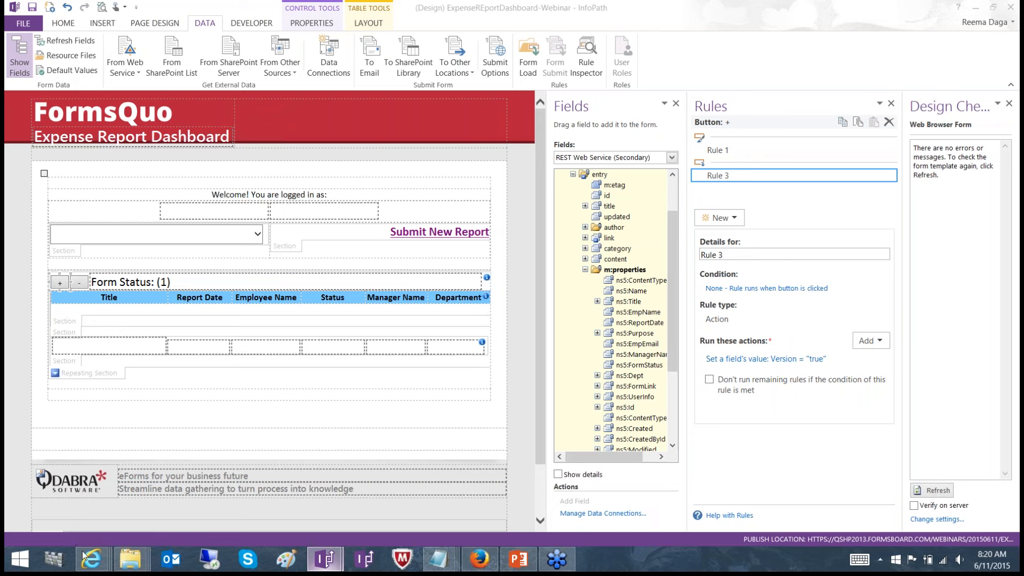
pyautogui.moveTo(86, 555)
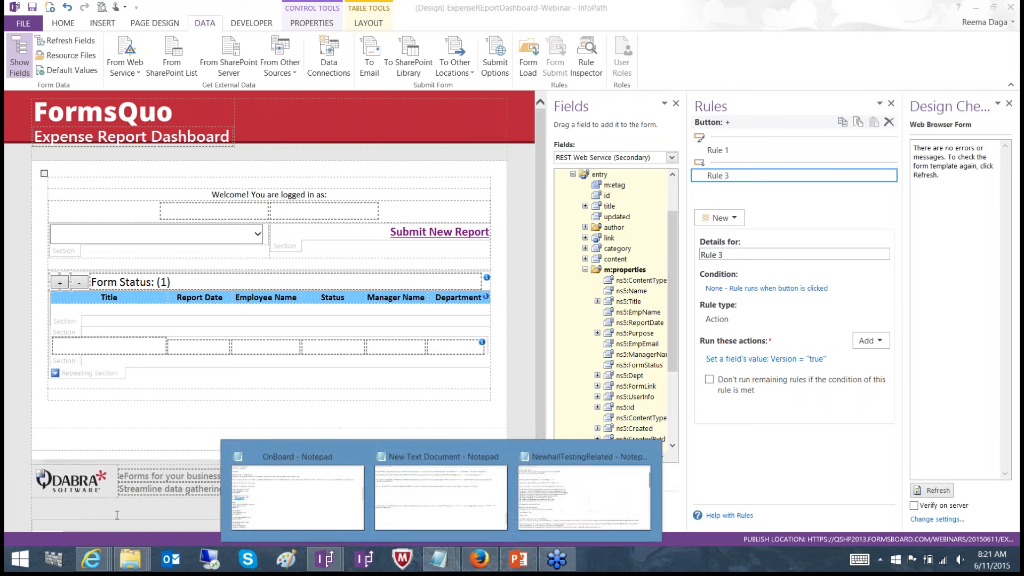
pyautogui.click(102, 549)
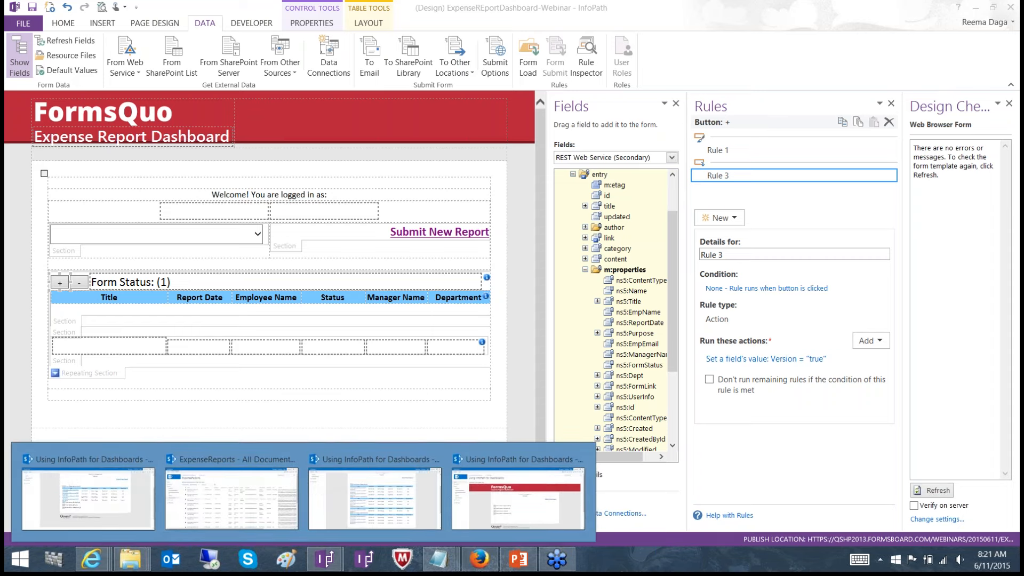
# Open the REST Web Service data connection for modification, copy its service URL, and leave the connection without saving changes
pyautogui.click(329, 58)
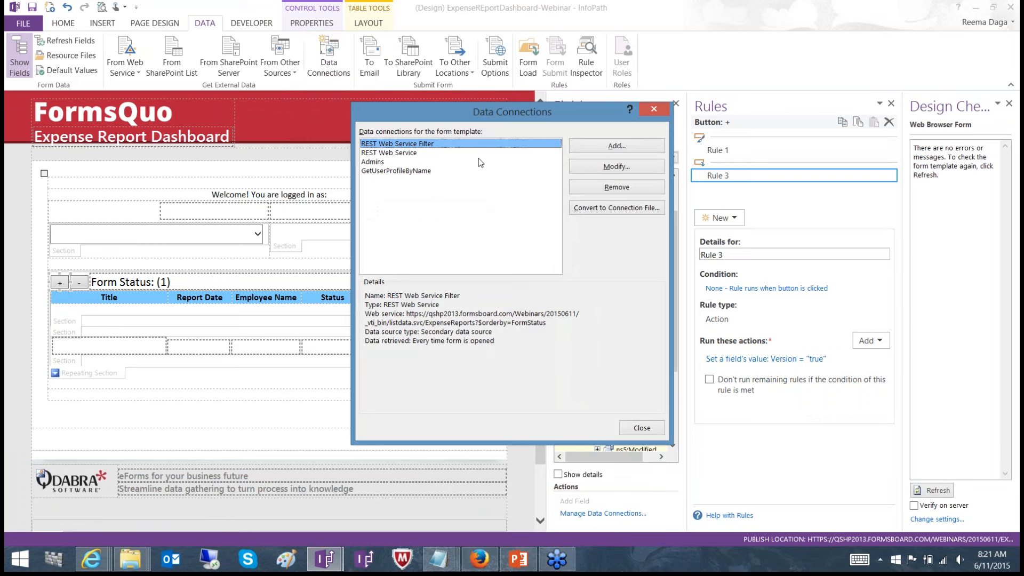
pyautogui.click(489, 154)
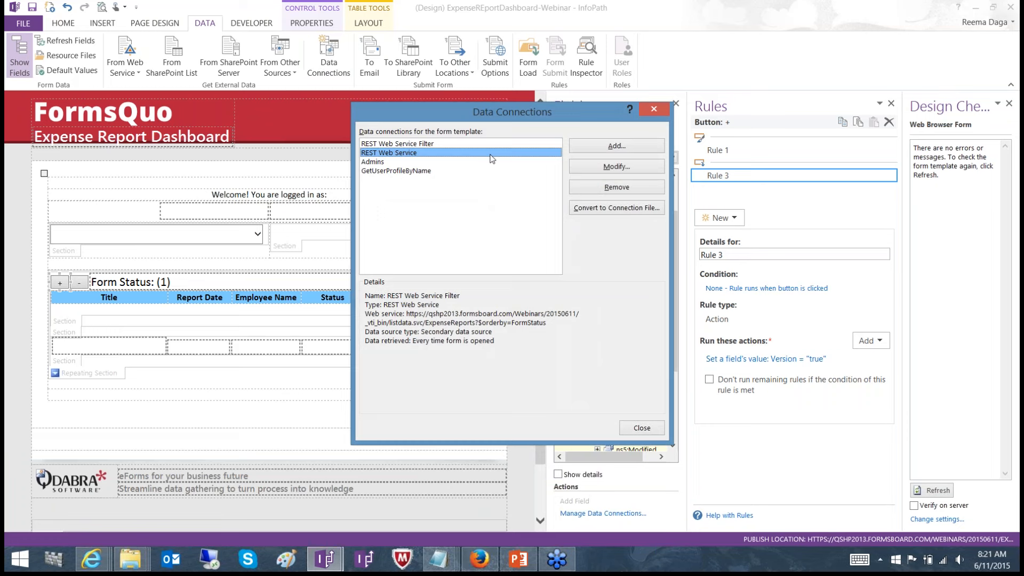
pyautogui.click(616, 167)
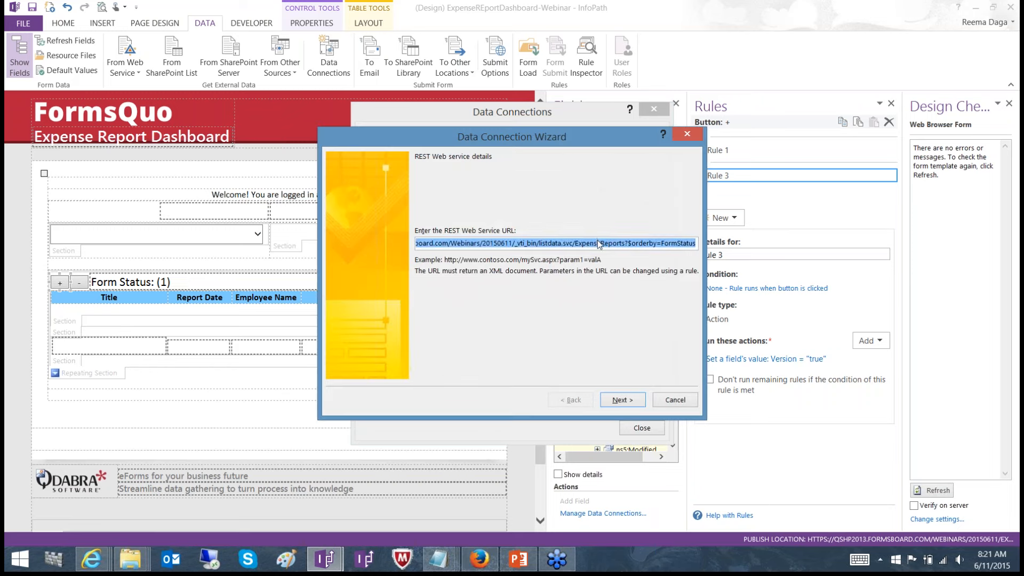
pyautogui.click(598, 243)
pyautogui.press('End')
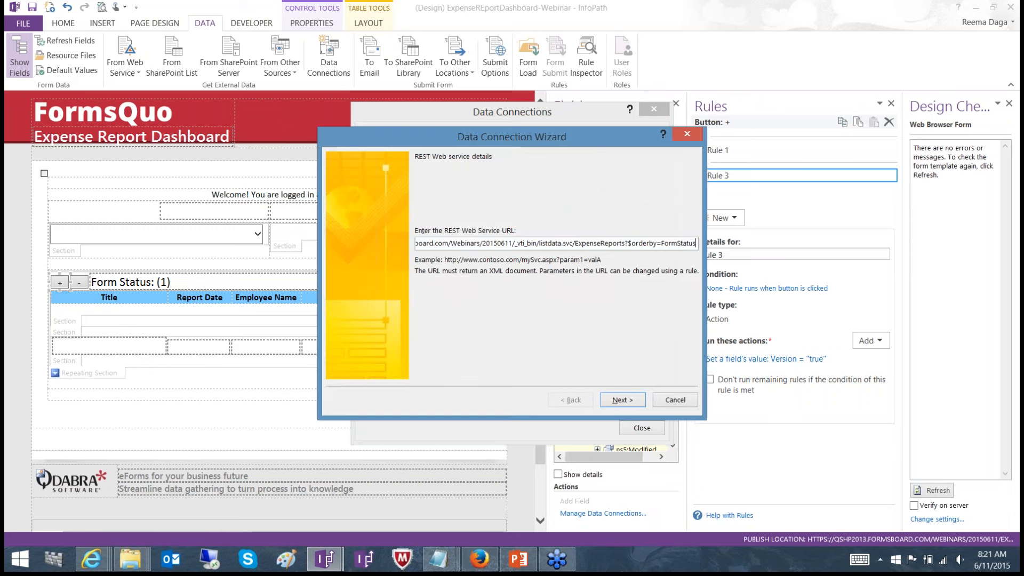
pyautogui.hotkey('ctrl', 'a')
pyautogui.press('BackSpace')
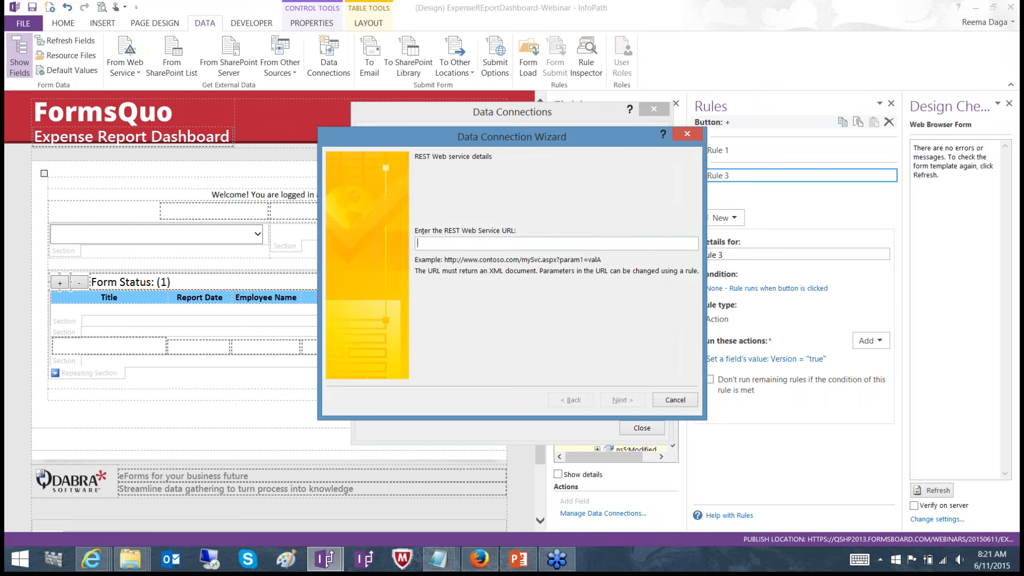
pyautogui.click(675, 404)
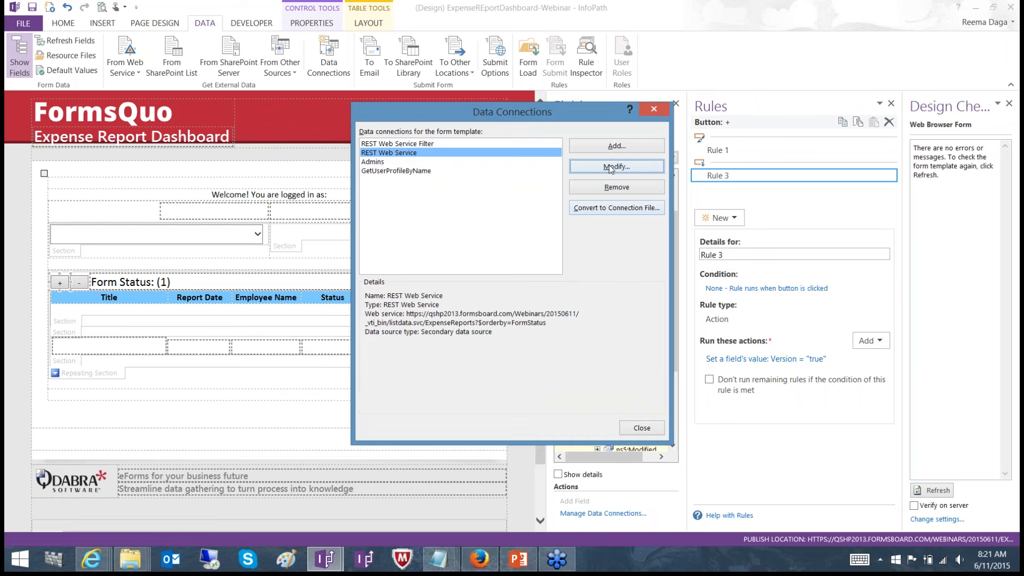
pyautogui.click(610, 168)
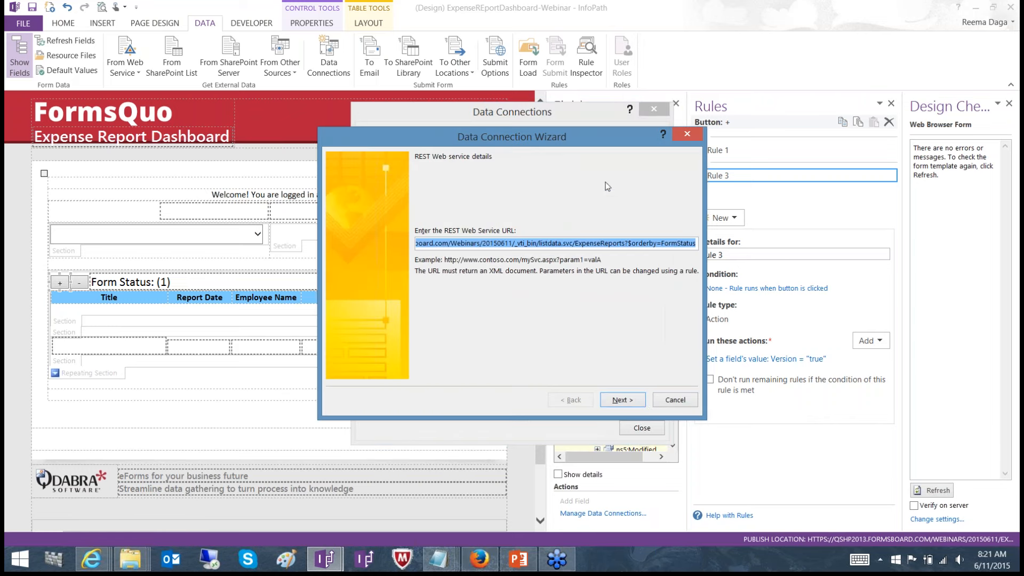
pyautogui.click(669, 401)
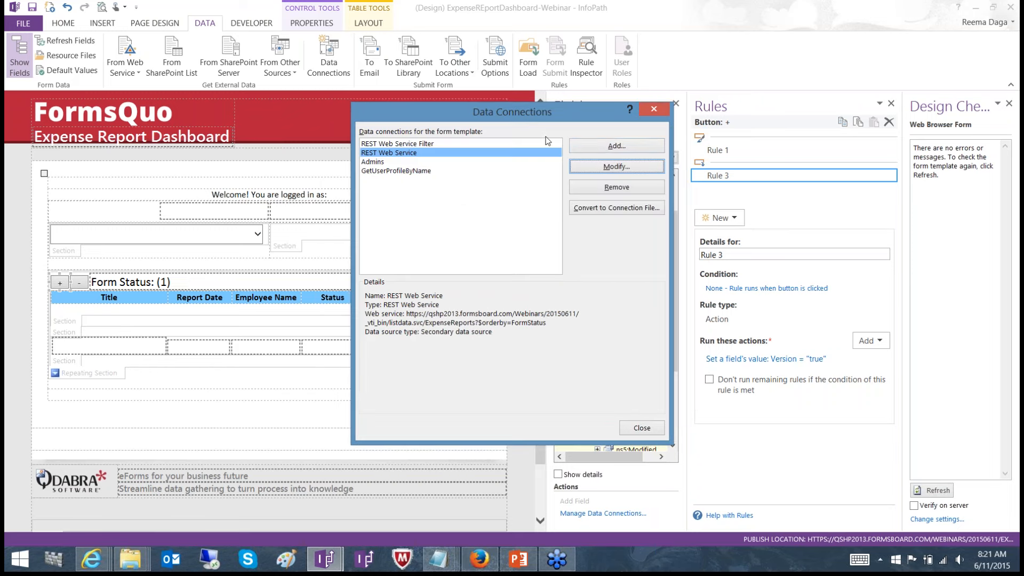
# Add a receive-data connection from a REST web service and enter the copied ExpenseReports listdata.svc URL with $orderby=FormStatus
pyautogui.click(581, 146)
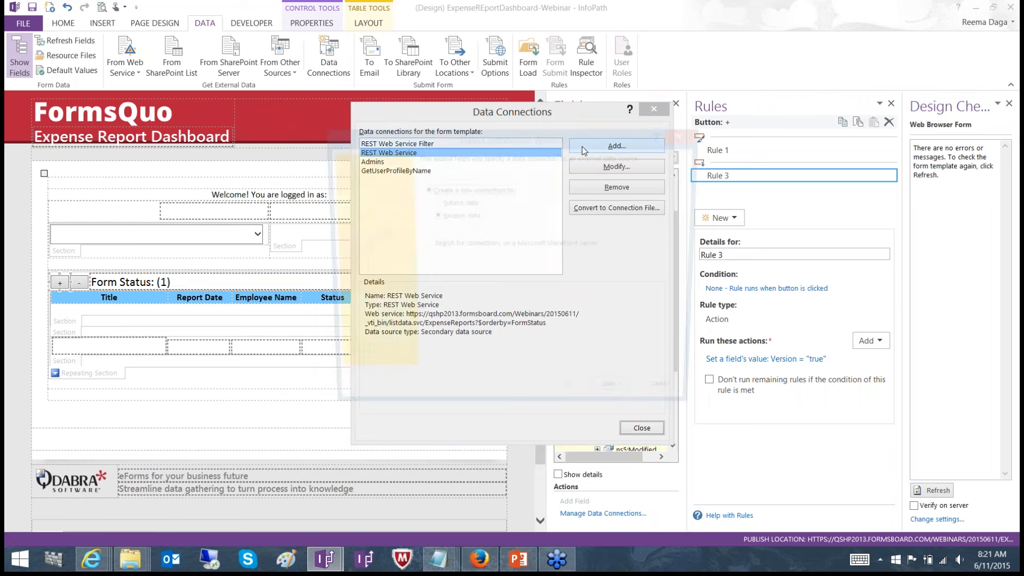
pyautogui.click(621, 399)
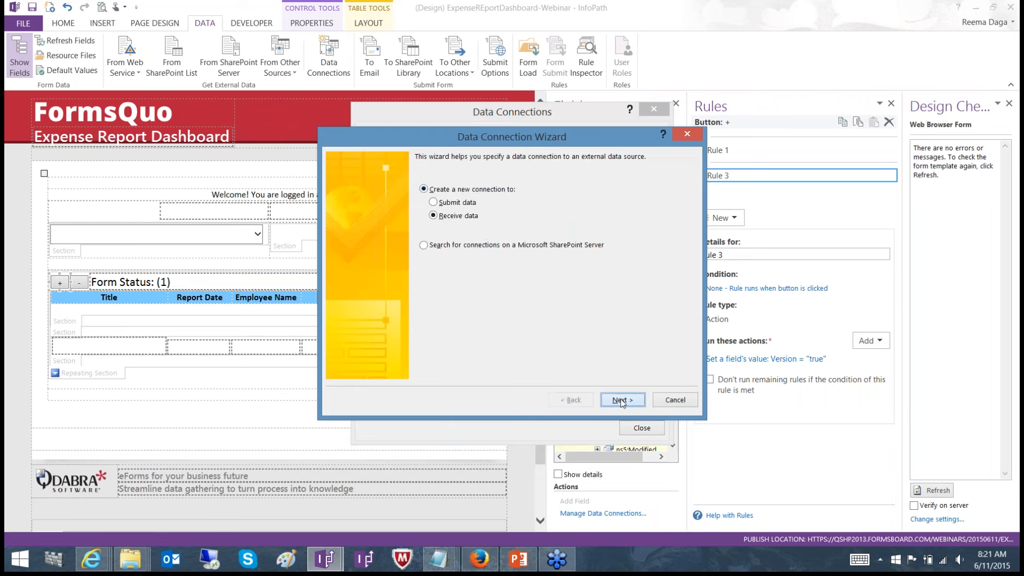
pyautogui.click(424, 223)
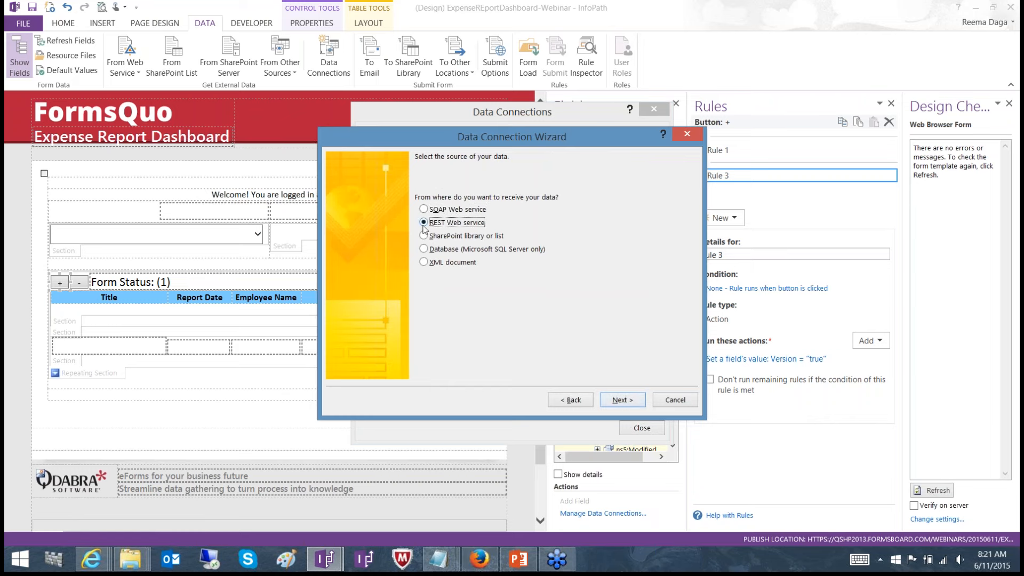
pyautogui.click(622, 400)
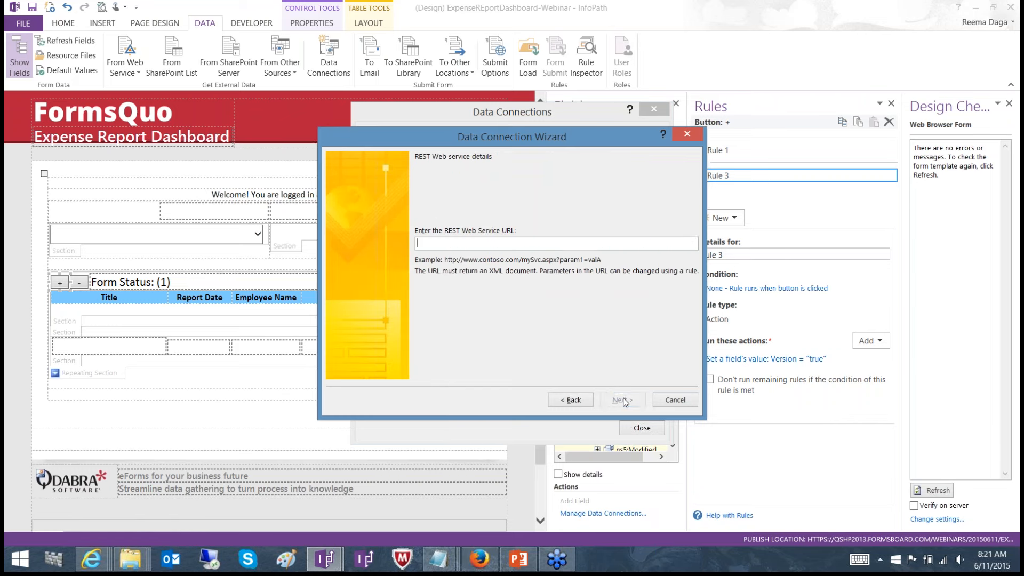
pyautogui.hotkey('ctrl', 'v')
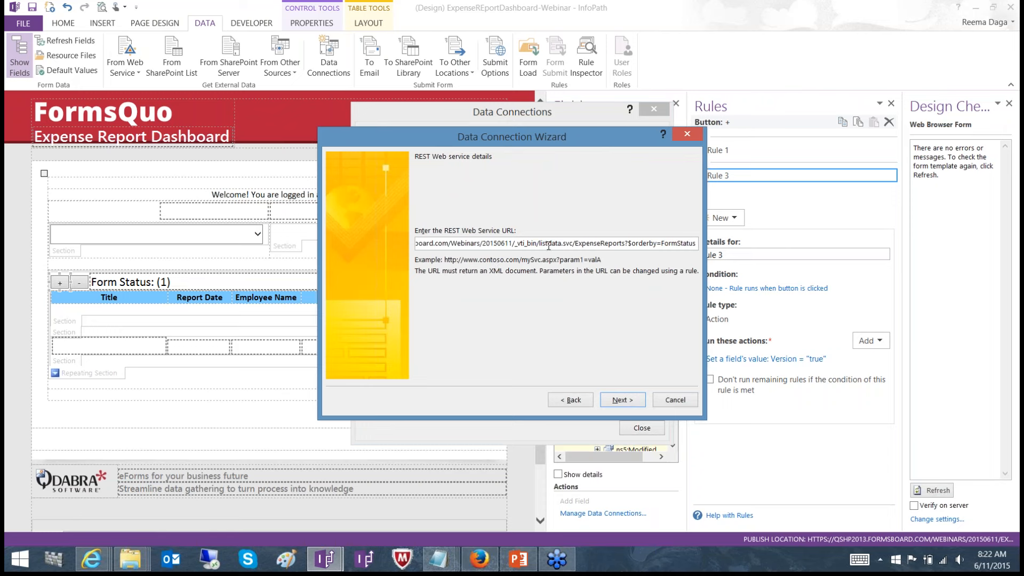
# Finish the connection as REST Web Service 2 with automatic data retrieval on form opening turned off
pyautogui.press('Right')
pyautogui.press('Right')
pyautogui.press('Right')
pyautogui.press('Right')
pyautogui.press('Right')
pyautogui.press('Right')
pyautogui.press('Right')
pyautogui.press('Right')
pyautogui.press('Right')
pyautogui.press('Right')
pyautogui.press('Right')
pyautogui.press('Right')
pyautogui.press('Right')
pyautogui.moveTo(576, 243); pyautogui.dragTo(626, 243)
pyautogui.click(622, 401)
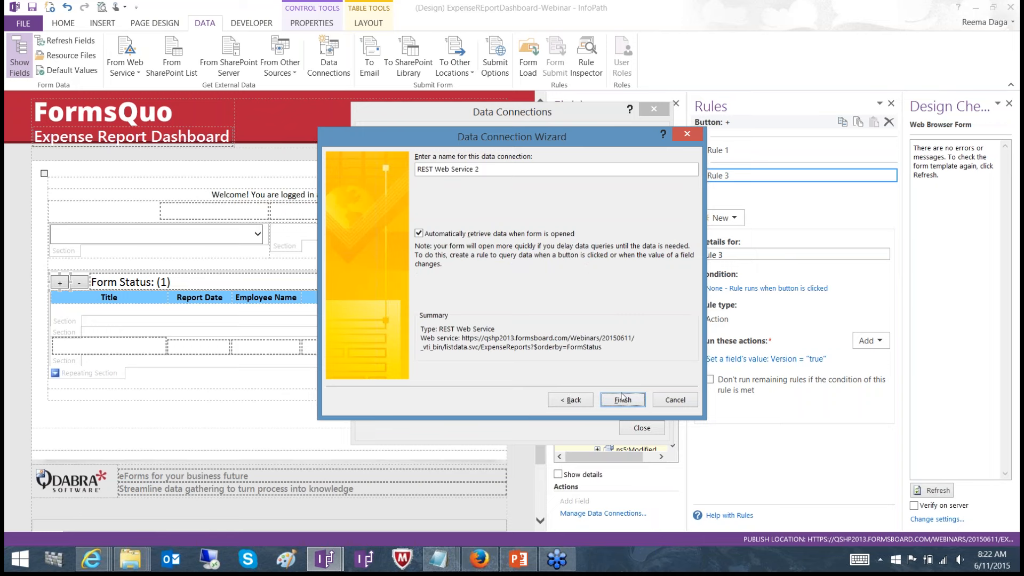
pyautogui.click(483, 234)
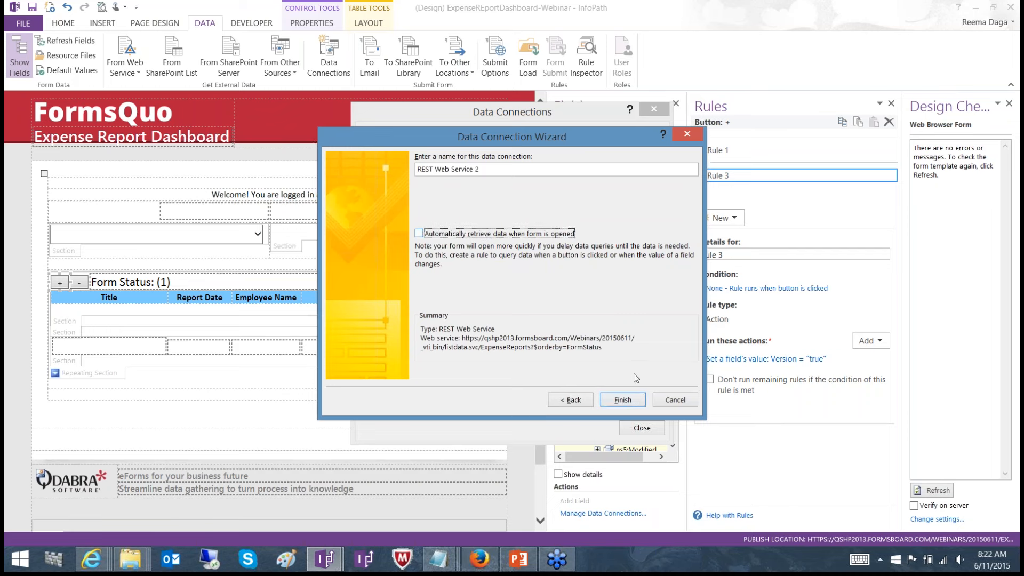
pyautogui.click(634, 401)
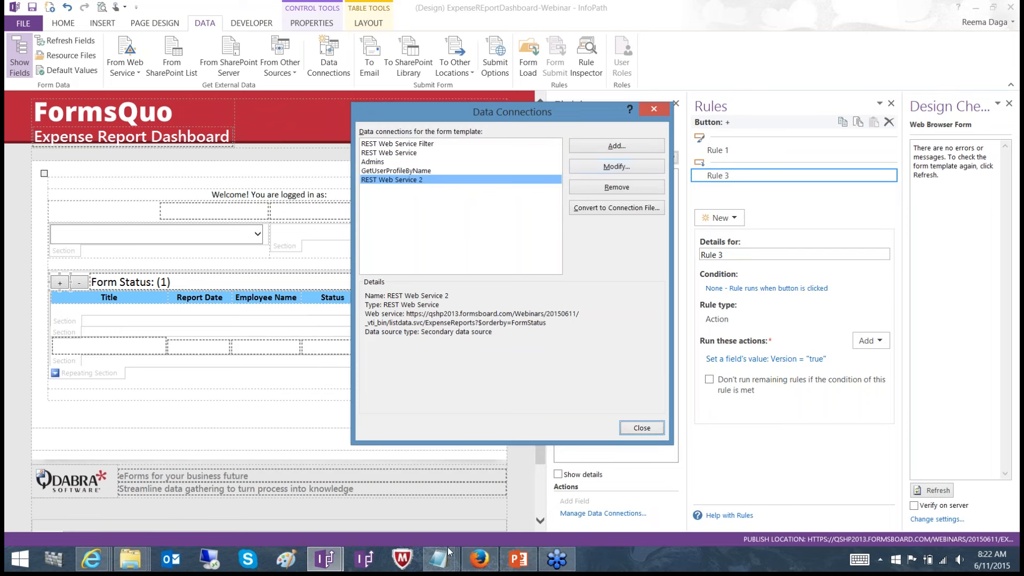
# Open REST Web Service 2 for modification and examine its service URL from the site address through the list name and $orderby parameter
pyautogui.click(602, 174)
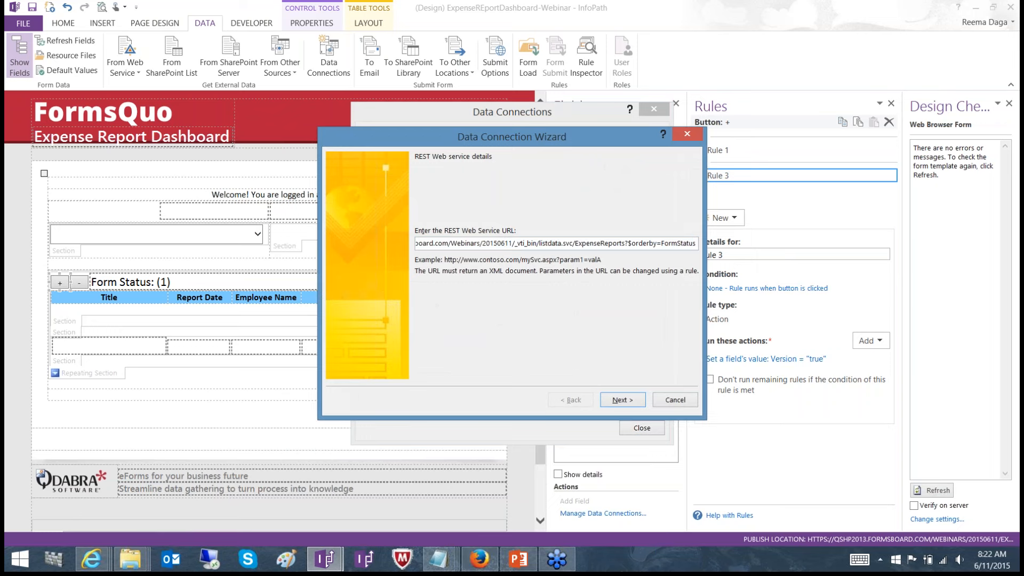
pyautogui.press('Left')
pyautogui.press('Left')
pyautogui.press('Left')
pyautogui.press('Left')
pyautogui.press('Left')
pyautogui.press('Left')
pyautogui.press('Left')
pyautogui.press('Left')
pyautogui.press('Left')
pyautogui.press('Left')
pyautogui.press('Left')
pyautogui.press('Left')
pyautogui.press('Left')
pyautogui.press('Left')
pyautogui.press('Left')
pyautogui.press('Left')
pyautogui.press('Left')
pyautogui.press('Left')
pyautogui.press('Left')
pyautogui.press('Left')
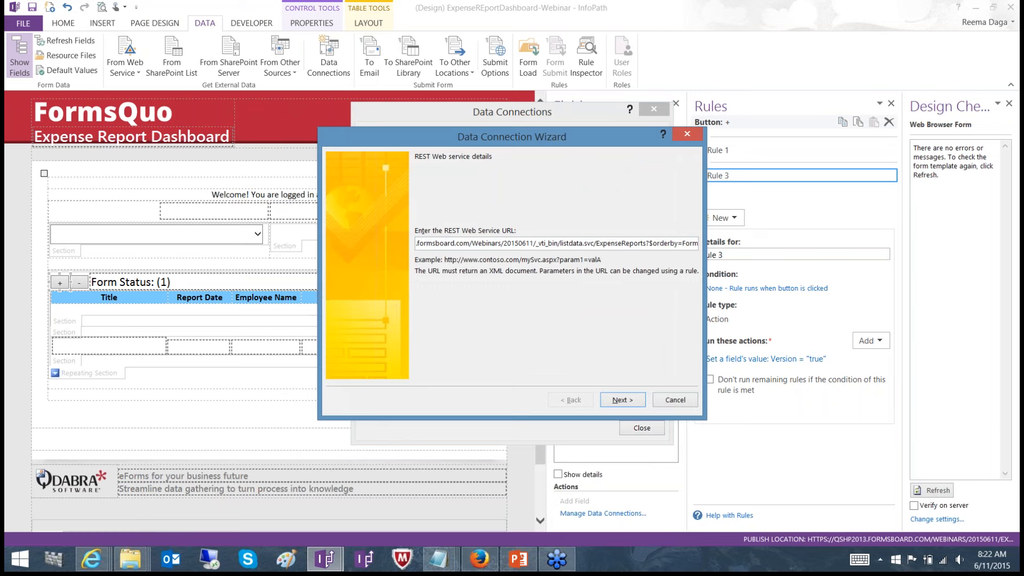
pyautogui.press('Left')
pyautogui.press('Left')
pyautogui.press('Left')
pyautogui.press('Left')
pyautogui.press('Left')
pyautogui.press('Left')
pyautogui.press('Left')
pyautogui.press('Left')
pyautogui.press('Left')
pyautogui.press('Left')
pyautogui.press('Left')
pyautogui.press('Left')
pyautogui.press('Left')
pyautogui.press('Left')
pyautogui.press('Left')
pyautogui.press('Left')
pyautogui.press('Left')
pyautogui.press('Left')
pyautogui.press('Left')
pyautogui.press('Left')
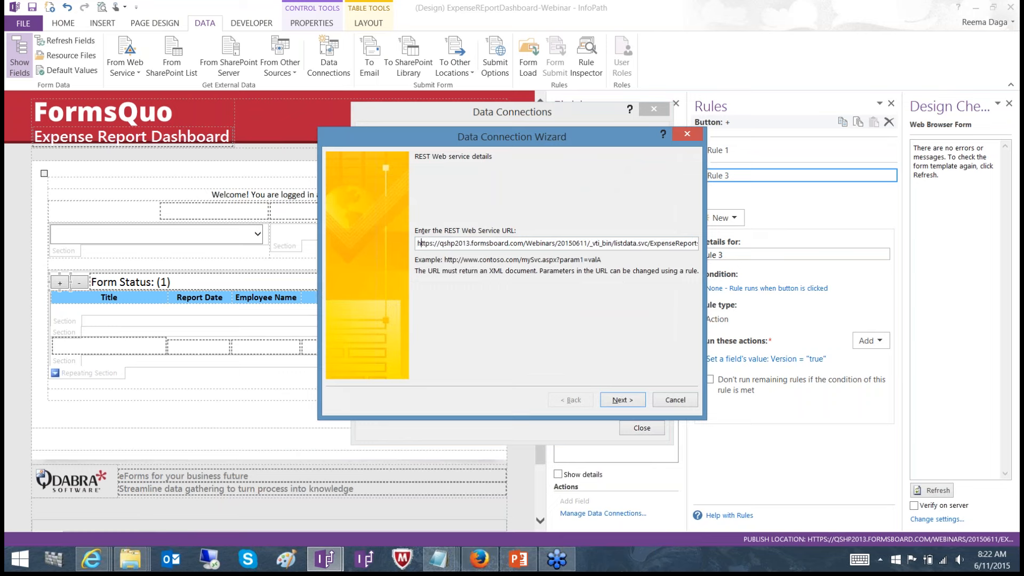
pyautogui.press('Right')
pyautogui.press('Right')
pyautogui.press('Right')
pyautogui.press('Right')
pyautogui.press('Right')
pyautogui.press('Right')
pyautogui.press('Right')
pyautogui.press('Right')
pyautogui.press('Right')
pyautogui.press('Right')
pyautogui.press('Right')
pyautogui.press('Right')
pyautogui.press('Right')
pyautogui.press('Right')
pyautogui.press('Right')
pyautogui.press('Right')
pyautogui.press('Right')
pyautogui.press('Right')
pyautogui.press('Right')
pyautogui.press('Right')
pyautogui.press('Right')
pyautogui.press('Right')
pyautogui.press('Right')
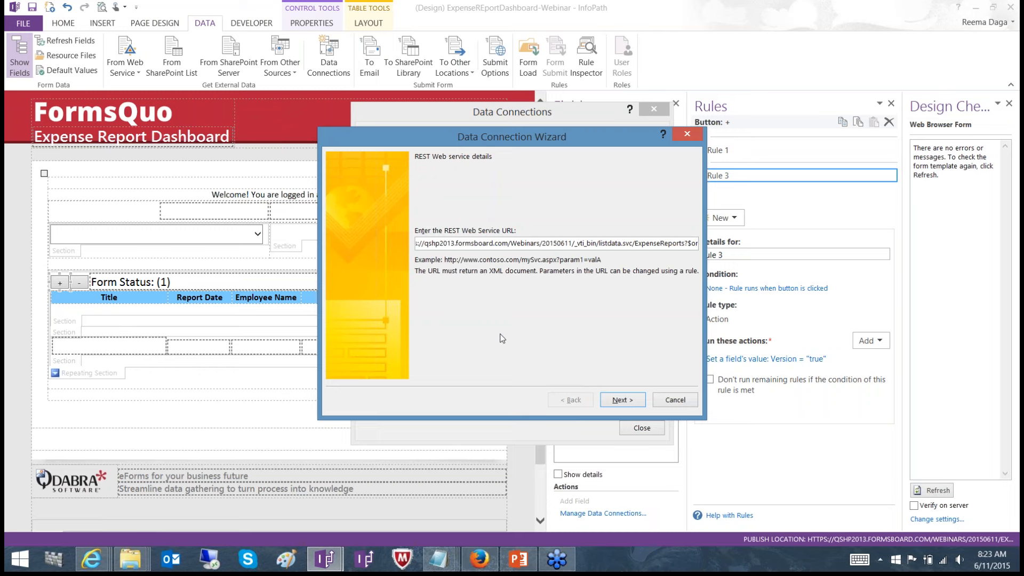
pyautogui.write('de')
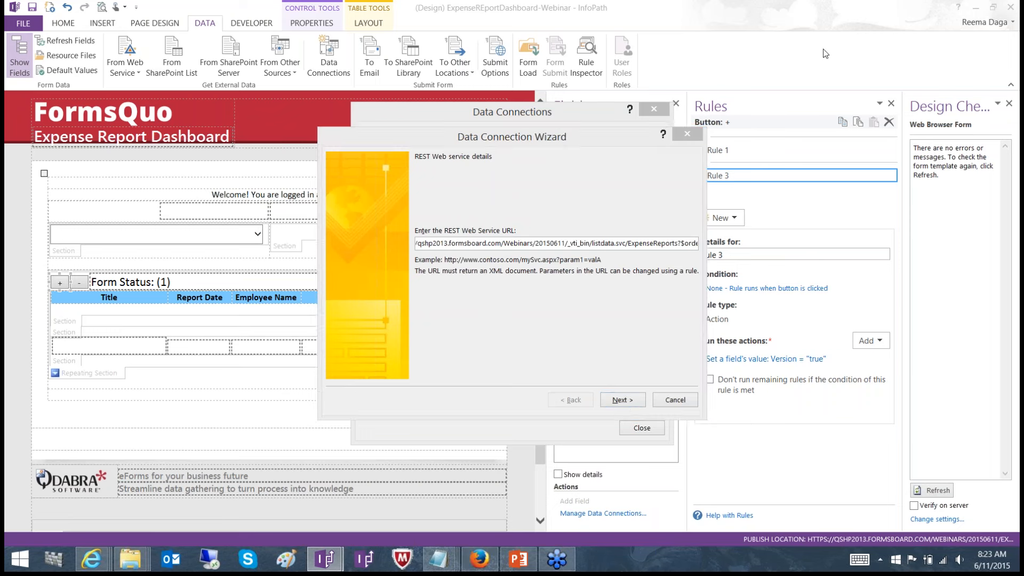
pyautogui.click(615, 244)
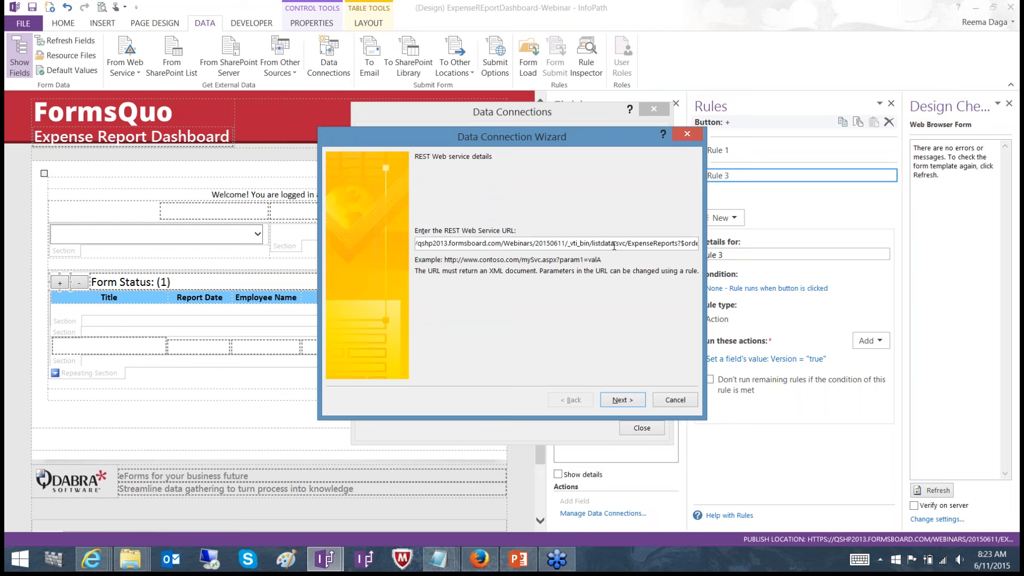
pyautogui.press('Right')
pyautogui.press('Right')
pyautogui.press('Right')
pyautogui.press('Right')
pyautogui.press('Right')
pyautogui.press('Right')
pyautogui.press('Right')
pyautogui.press('Right')
pyautogui.press('Right')
pyautogui.press('Right')
pyautogui.press('Right')
pyautogui.press('Right')
pyautogui.press('Right')
pyautogui.press('Right')
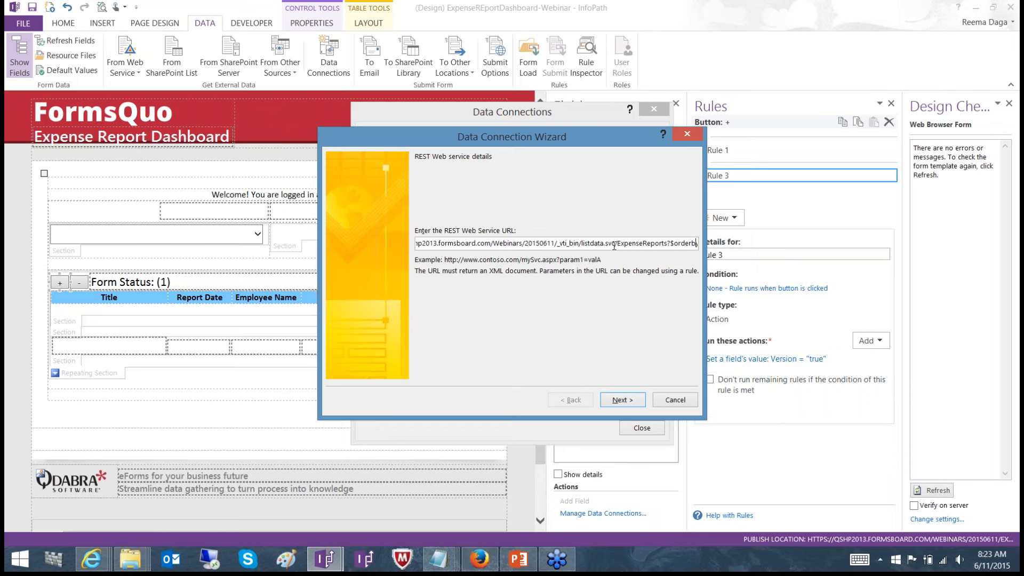
pyautogui.press('Right')
pyautogui.press('Right')
pyautogui.press('Right')
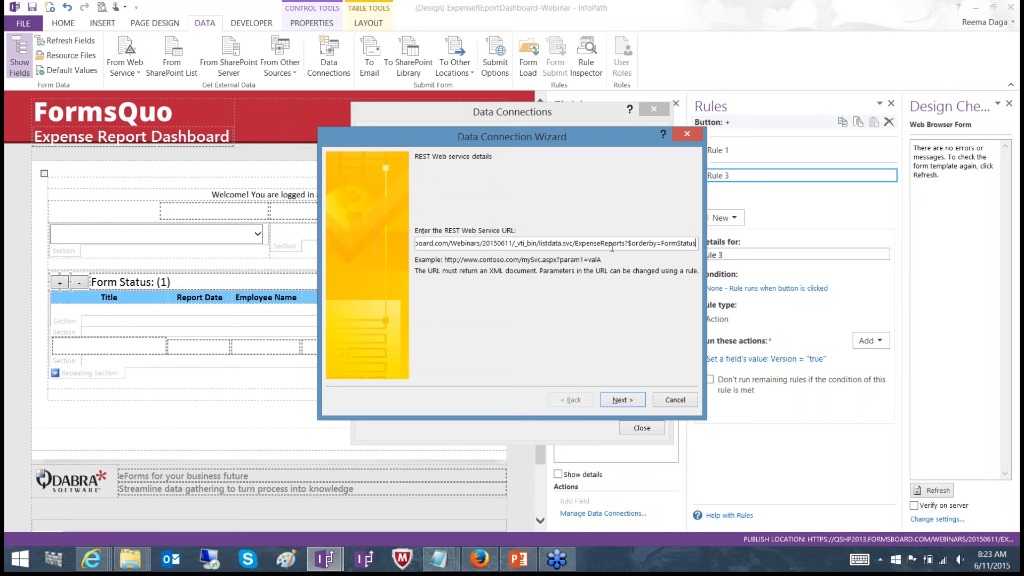
# Copy the full service URL of REST Web Service 2, cancel the wizard, and reopen the connection for modification
pyautogui.hotkey('ctrl', 'a')
pyautogui.press('BackSpace')
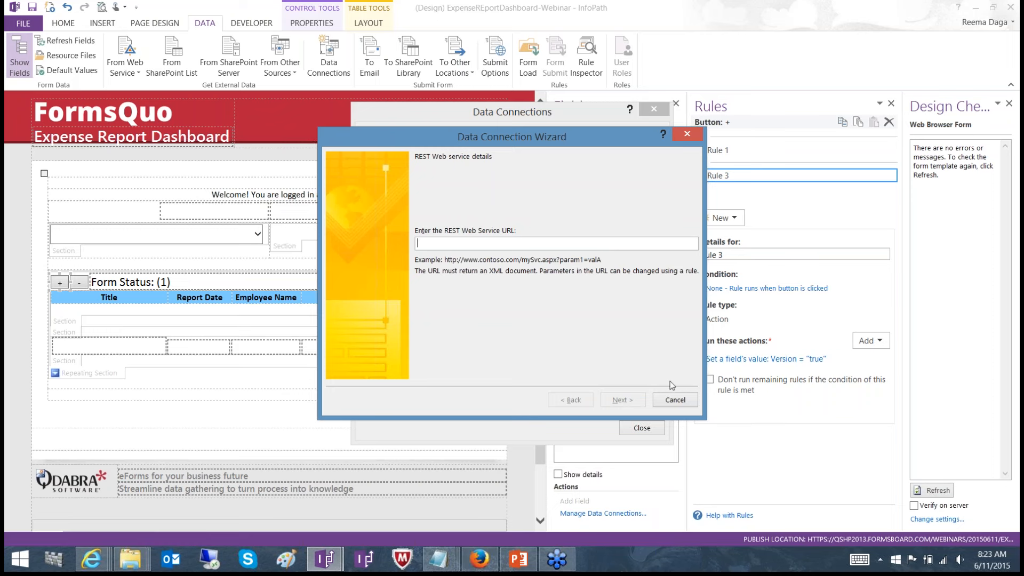
pyautogui.click(674, 401)
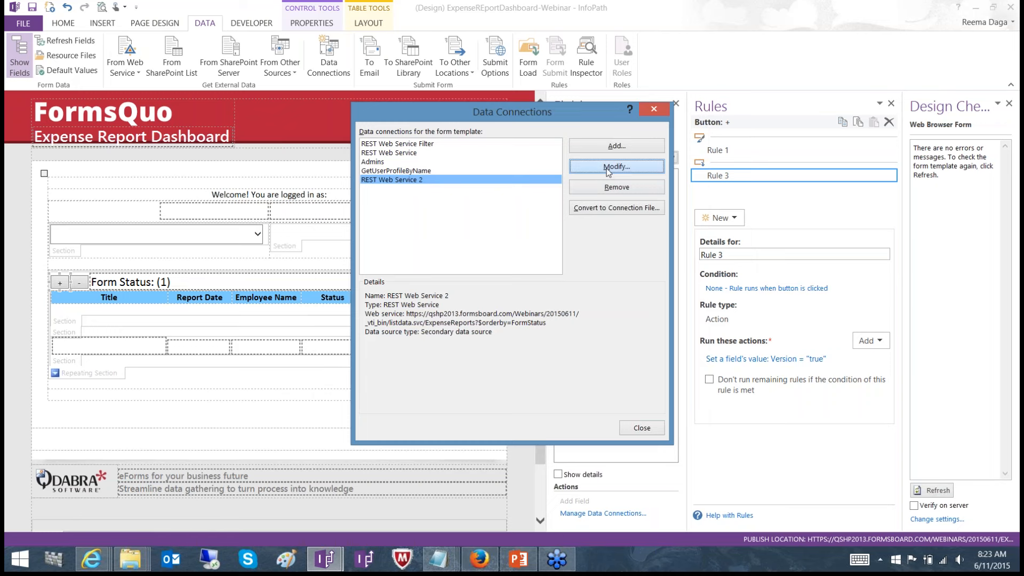
pyautogui.click(608, 169)
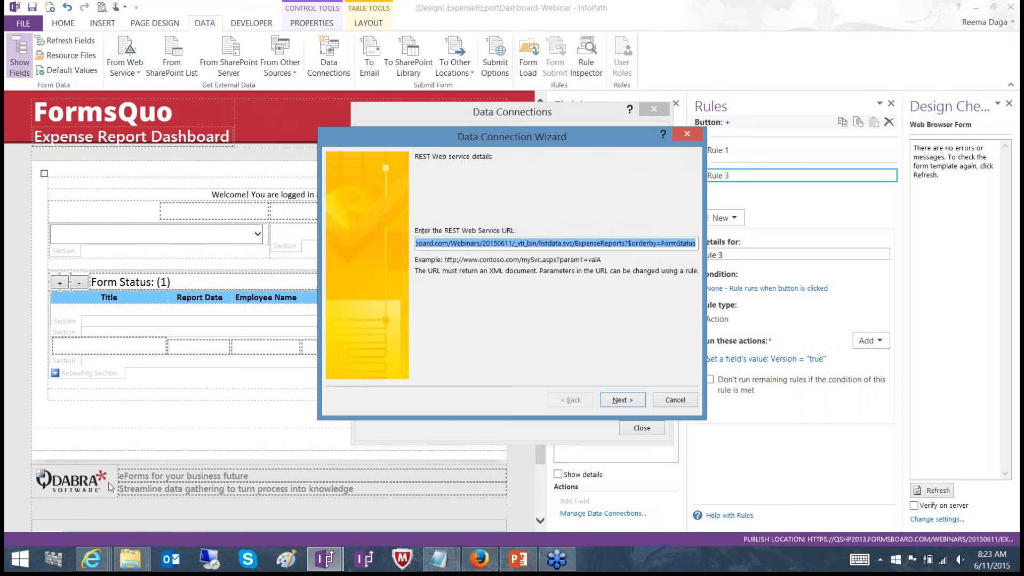
# Switch to Internet Explorer and load the copied ExpenseReports REST URL in a new tab
pyautogui.click(80, 564)
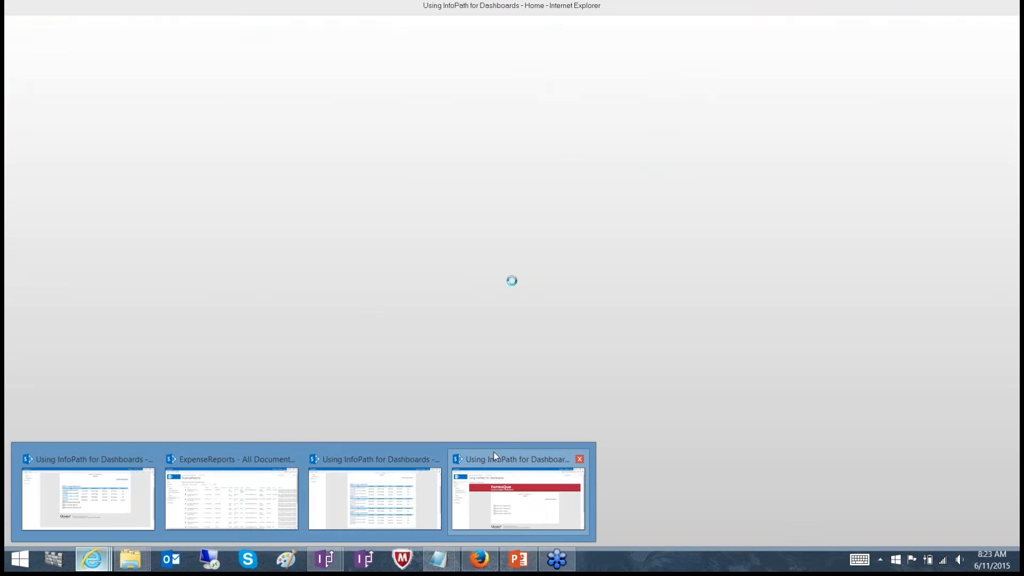
pyautogui.click(495, 458)
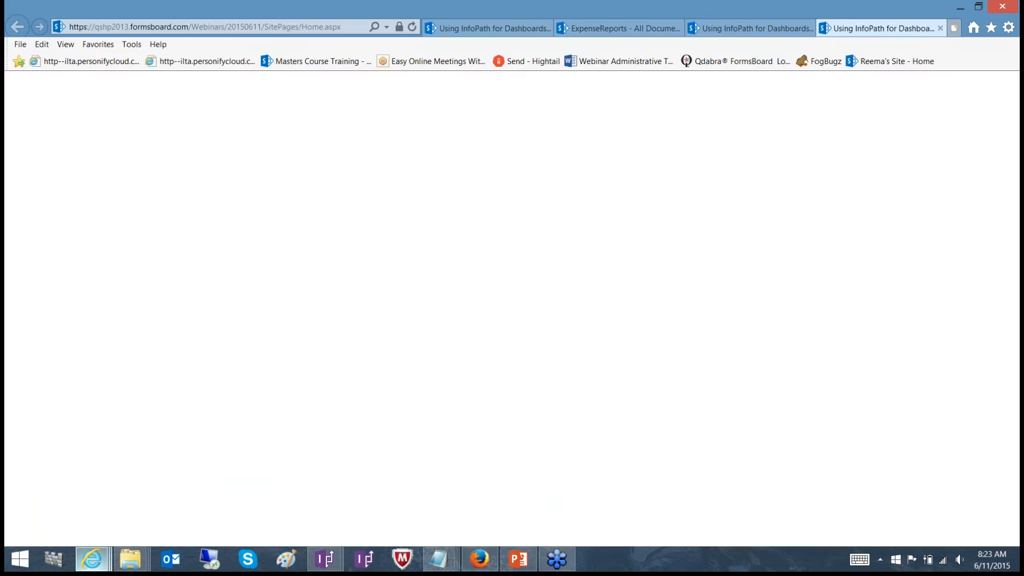
pyautogui.hotkey('ctrl', 't')
pyautogui.write('https://qshp2013.formsboard.com/Webinars/20150611/_vti_bin/listdata.svc/ExpenseReports?$orderby=FormStatus')
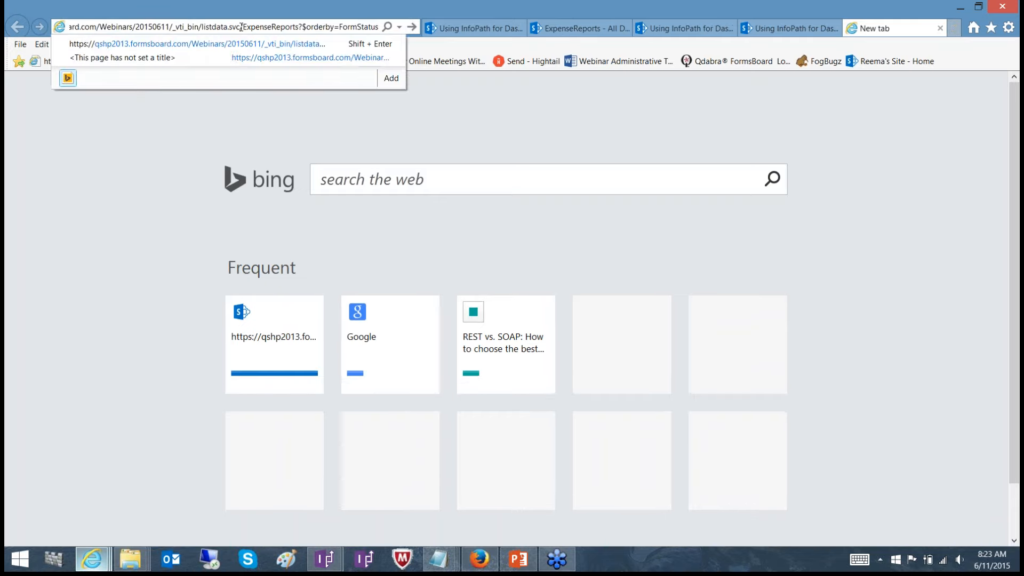
pyautogui.press('Return')
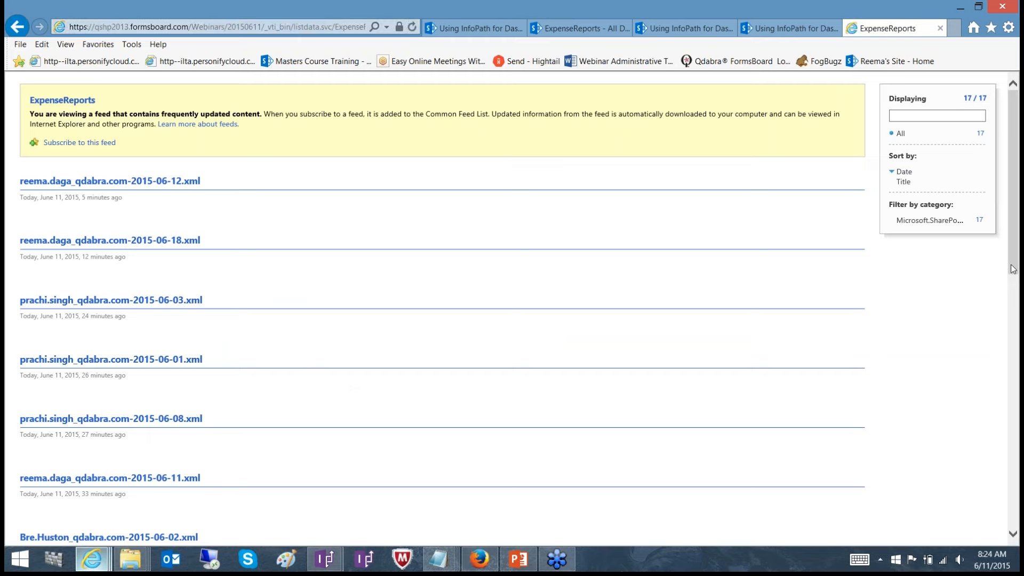
pyautogui.moveTo(1012, 269)
pyautogui.mouseDown()
pyautogui.moveTo(1009, 429)
pyautogui.moveTo(988, 534)
pyautogui.moveTo(1015, 346)
pyautogui.moveTo(1015, 269)
pyautogui.mouseUp()
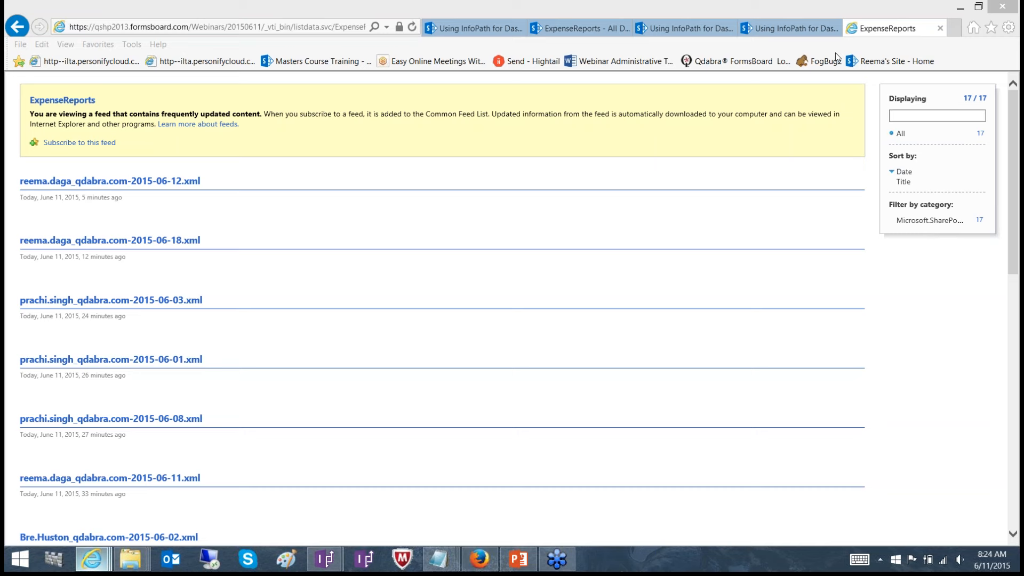
pyautogui.click(833, 84)
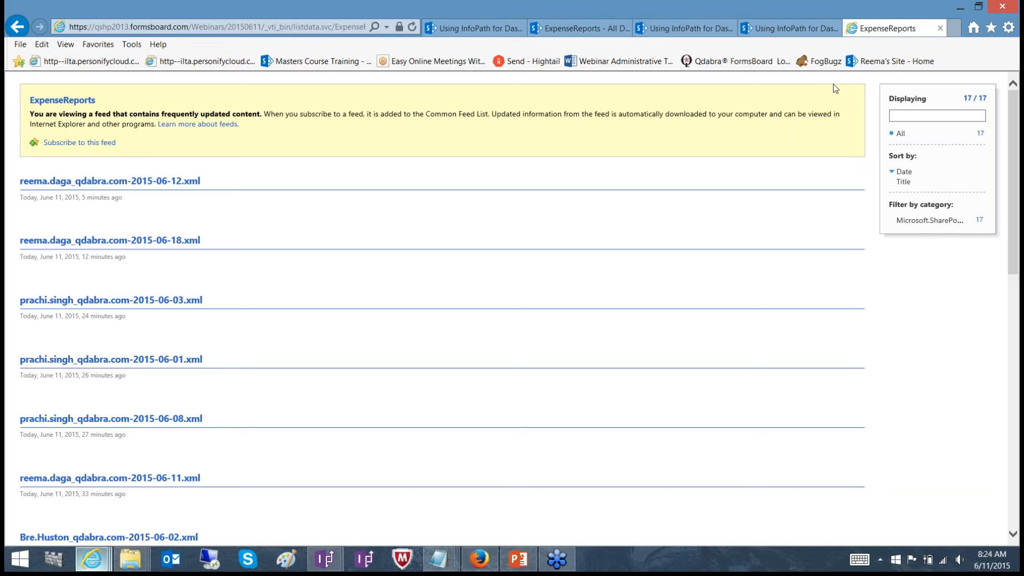
pyautogui.click(1011, 56)
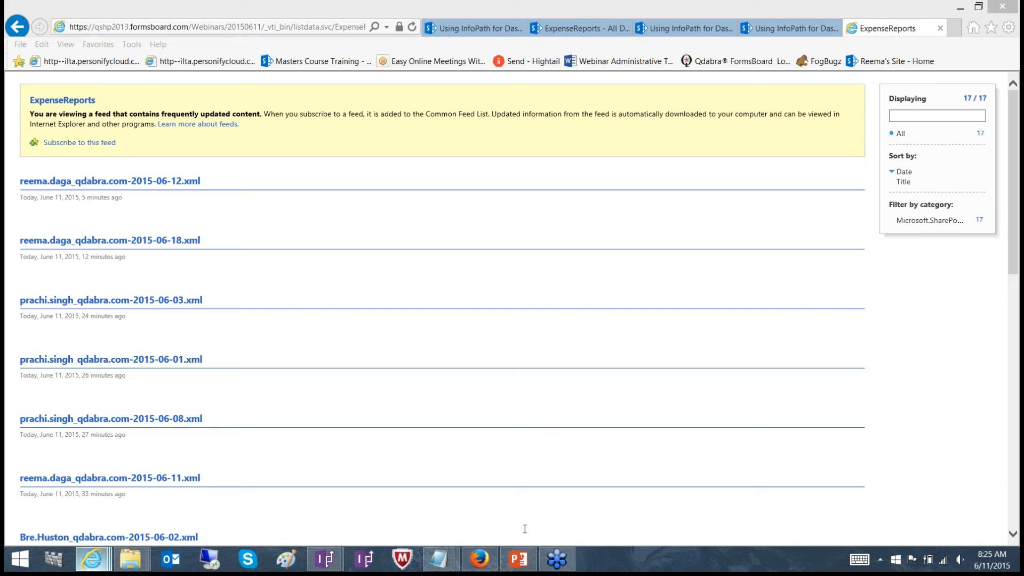
pyautogui.click(554, 561)
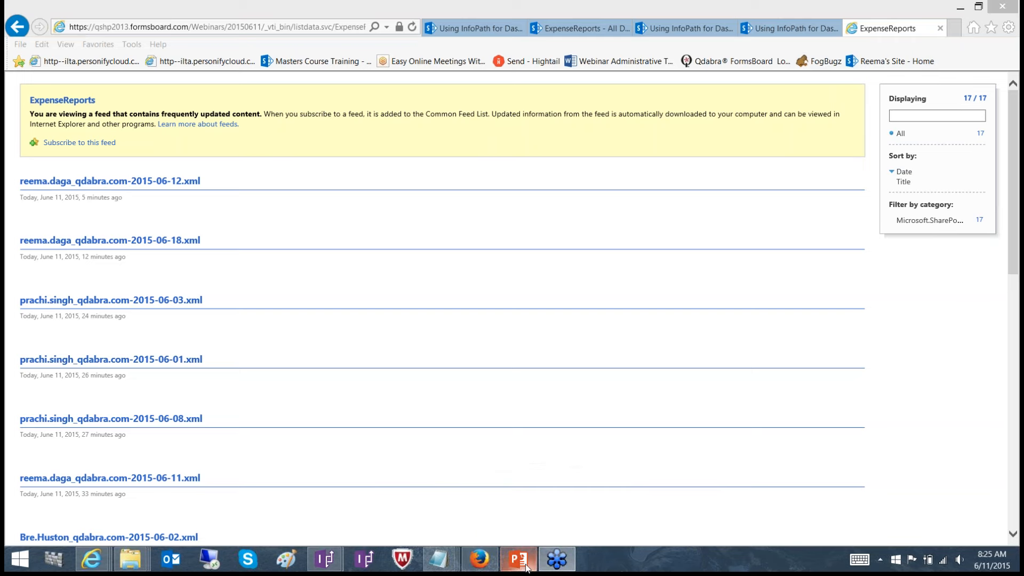
pyautogui.moveTo(525, 567)
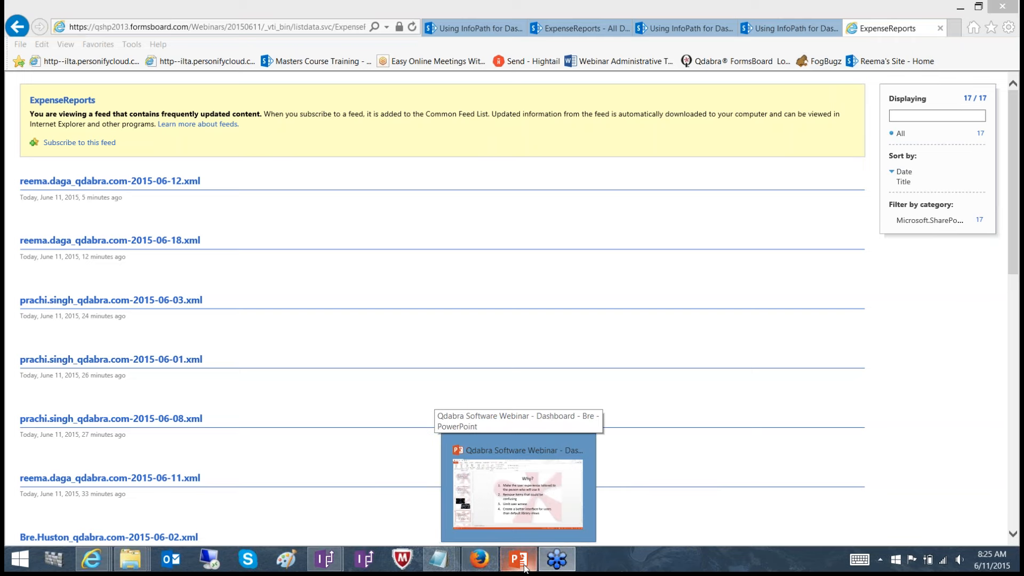